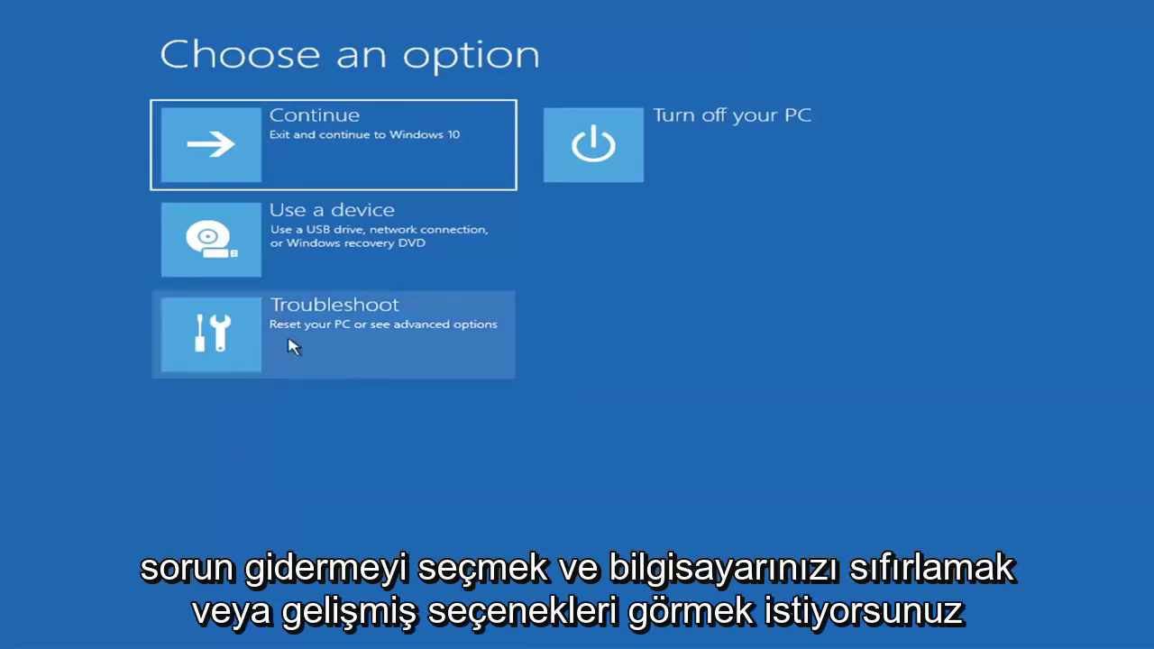
- Run Startup Repair from the advanced troubleshooting options
{"action": "left_click", "coordinate": [428, 340]}
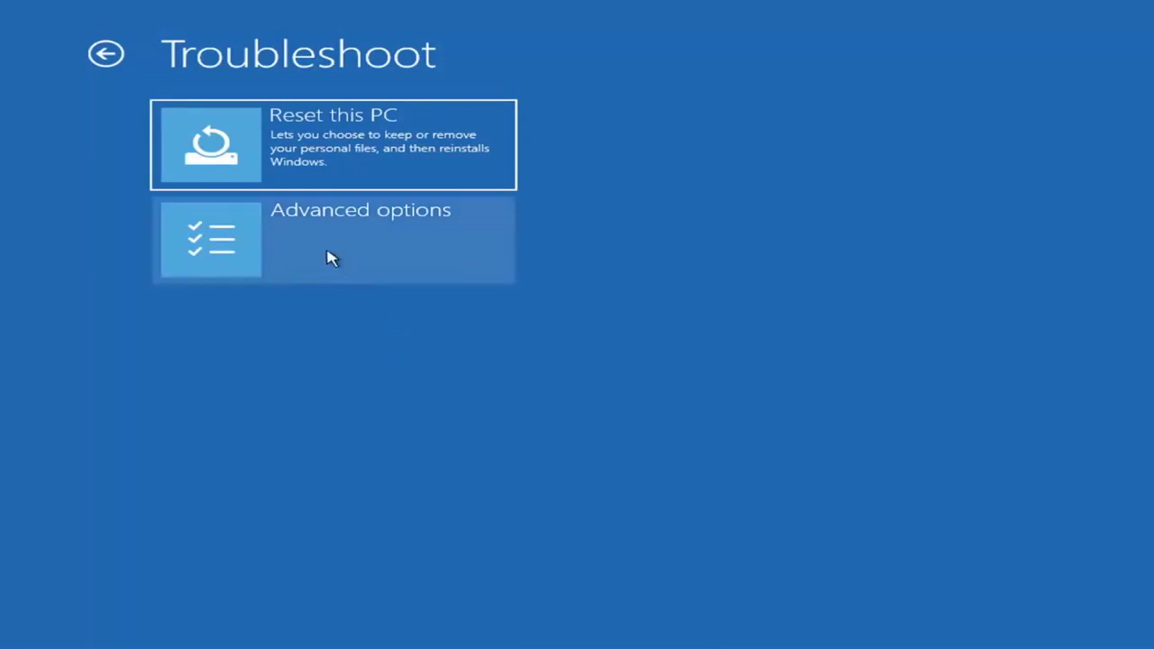
{"action": "left_click", "coordinate": [361, 246]}
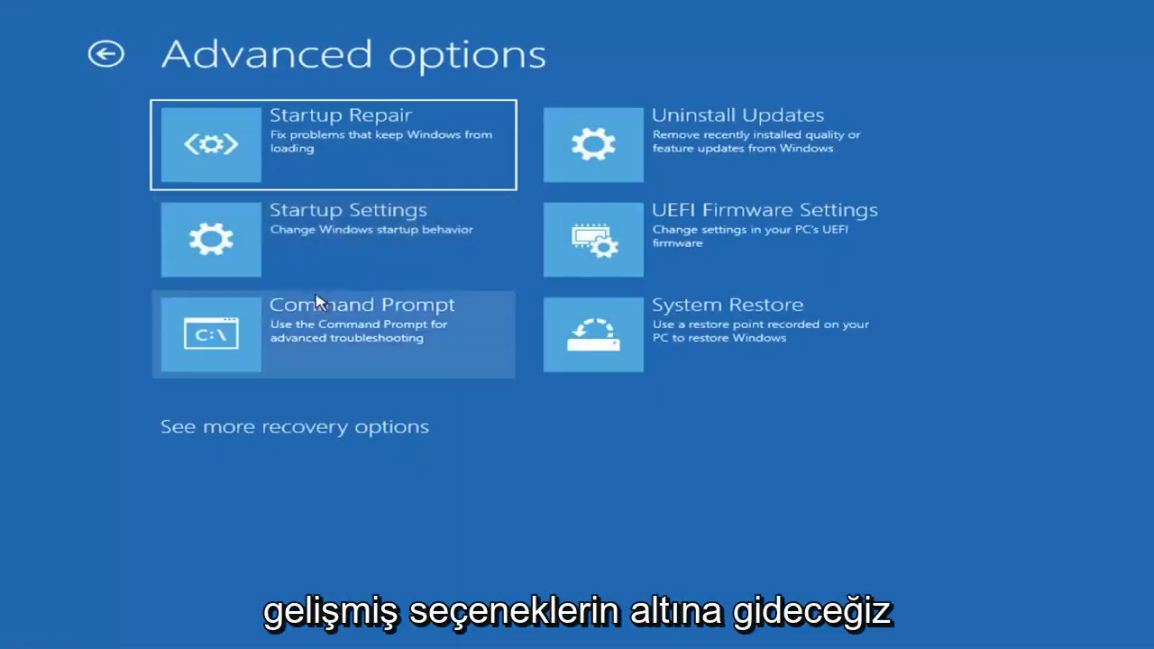
{"action": "left_click", "coordinate": [302, 154]}
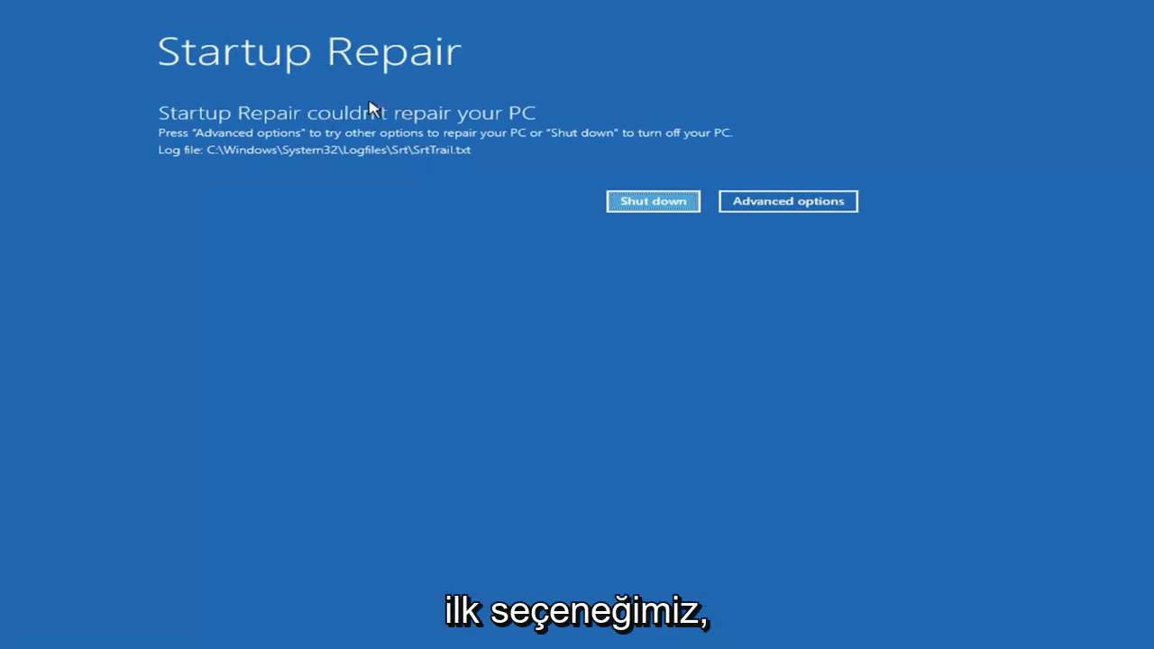
- Review the Startup Settings page and the Uninstall Updates choices in the advanced troubleshooting options, returning to those options at the end
{"action": "left_click", "coordinate": [802, 204]}
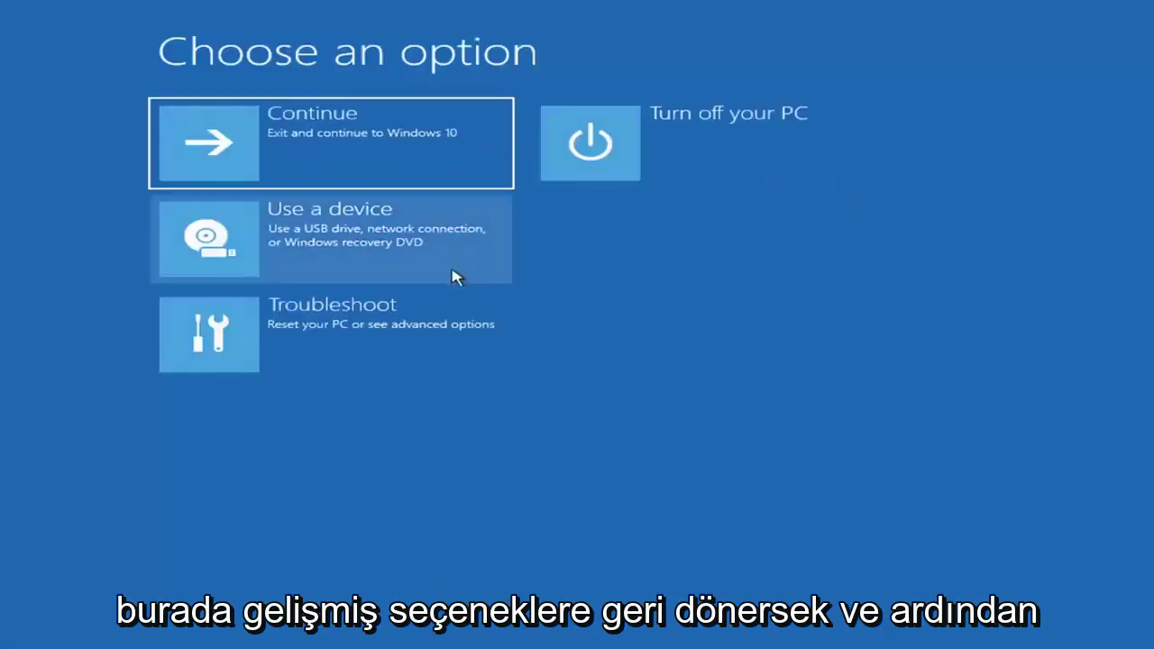
{"action": "left_click", "coordinate": [289, 347]}
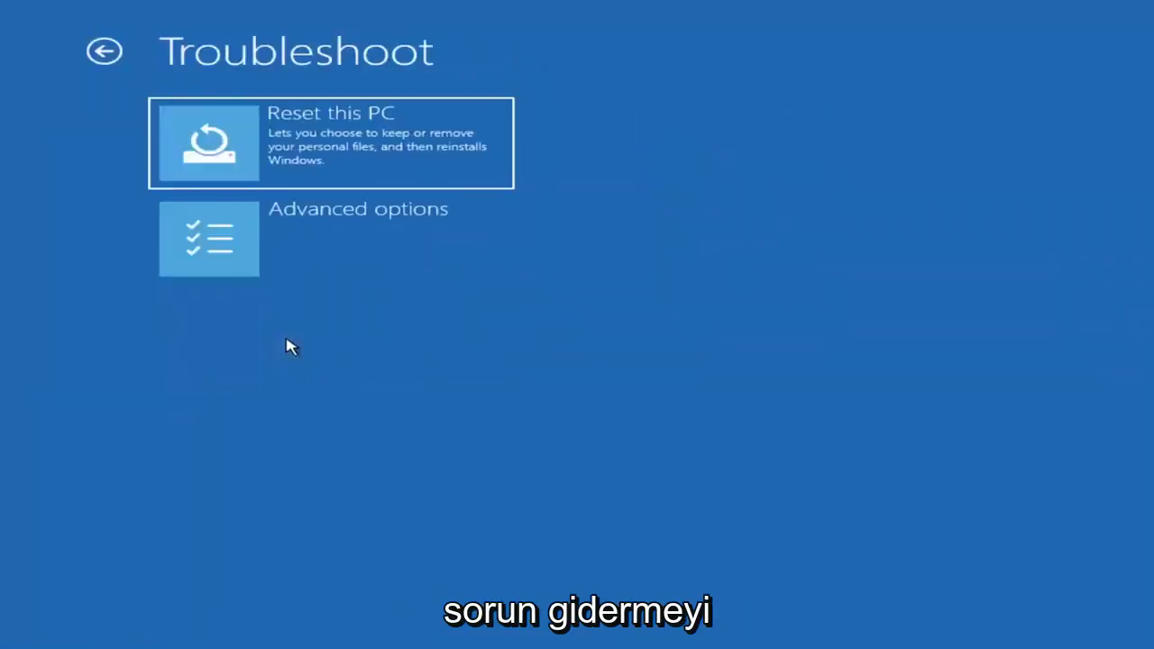
{"action": "left_click", "coordinate": [302, 253]}
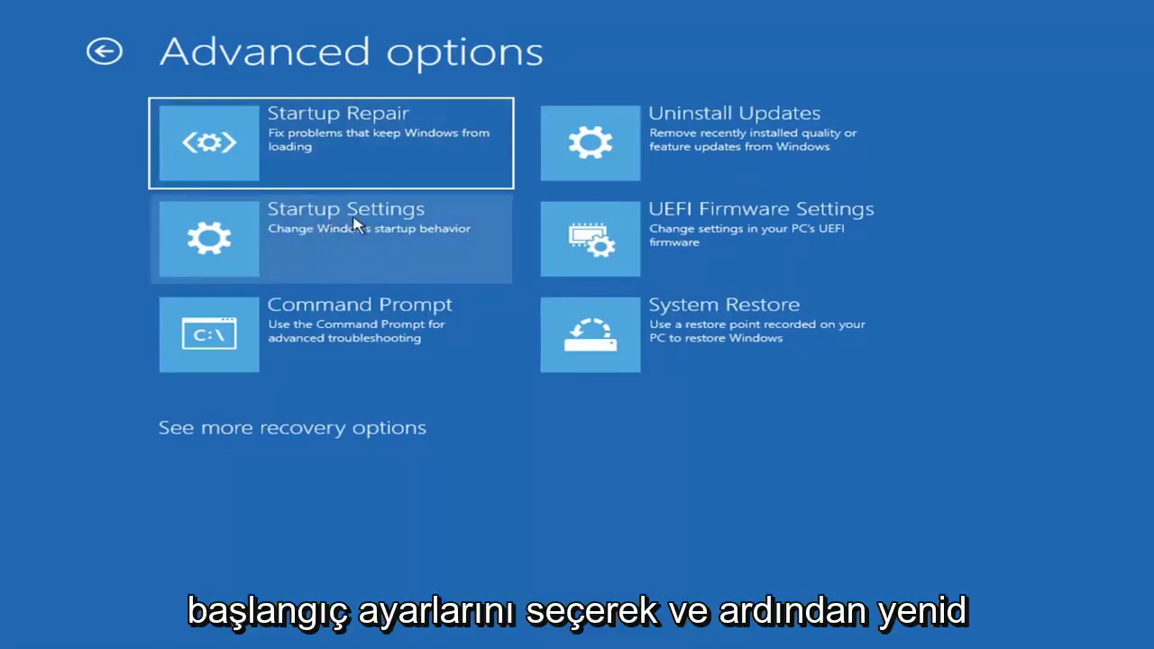
{"action": "left_click", "coordinate": [299, 240]}
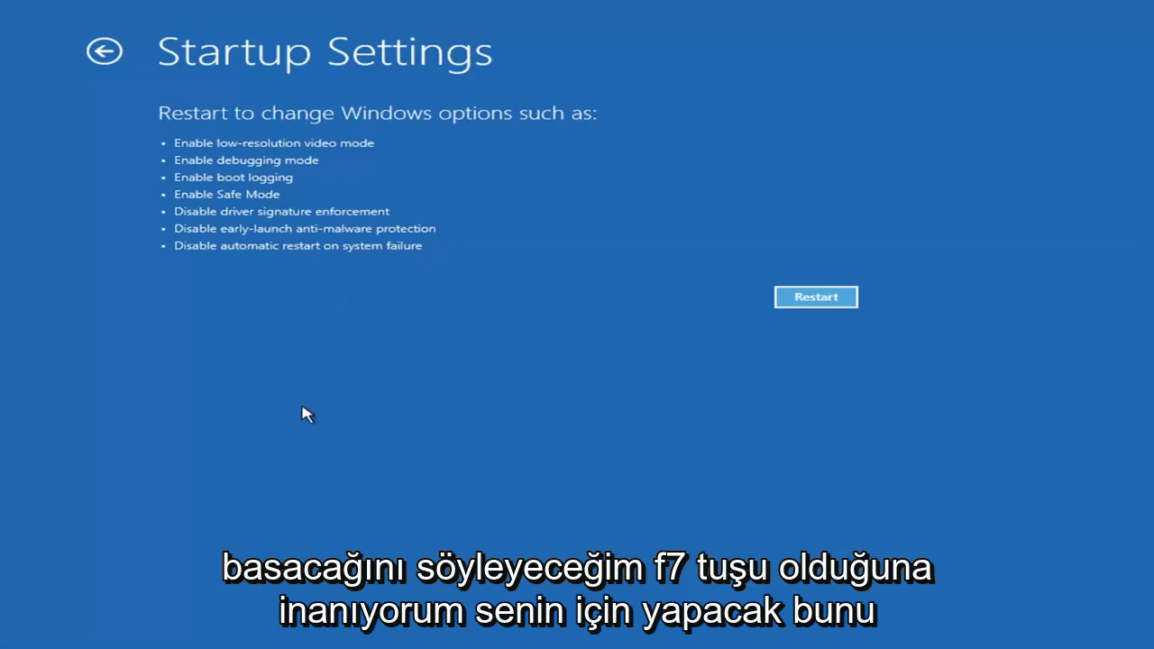
{"action": "left_click", "coordinate": [812, 298]}
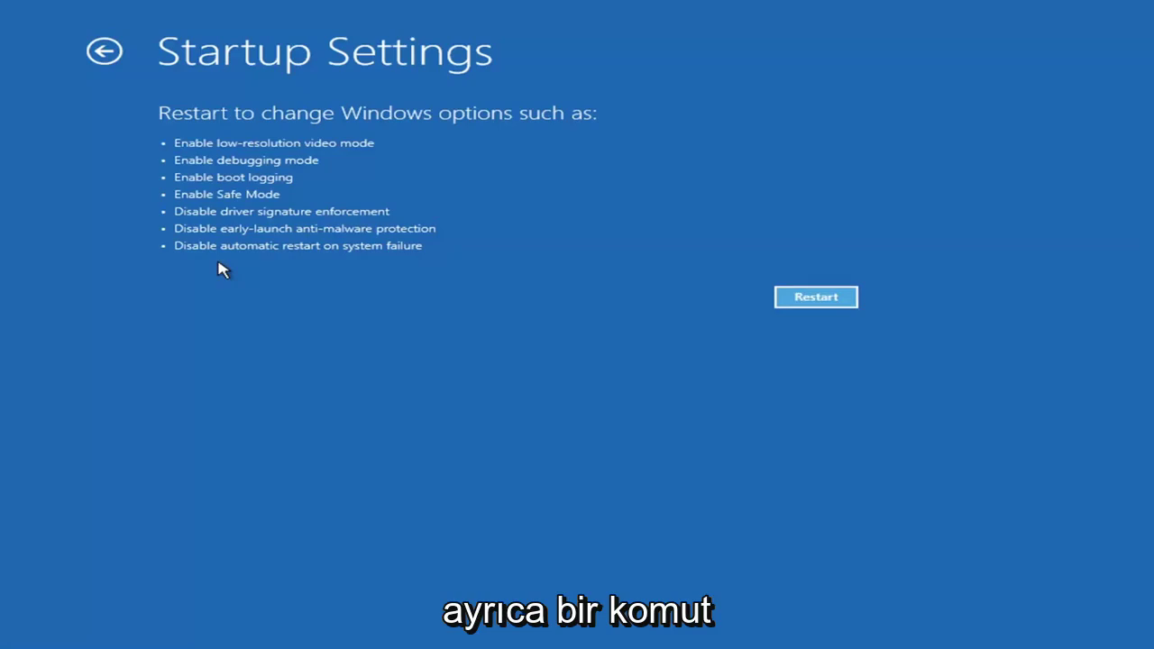
{"action": "left_click", "coordinate": [94, 51]}
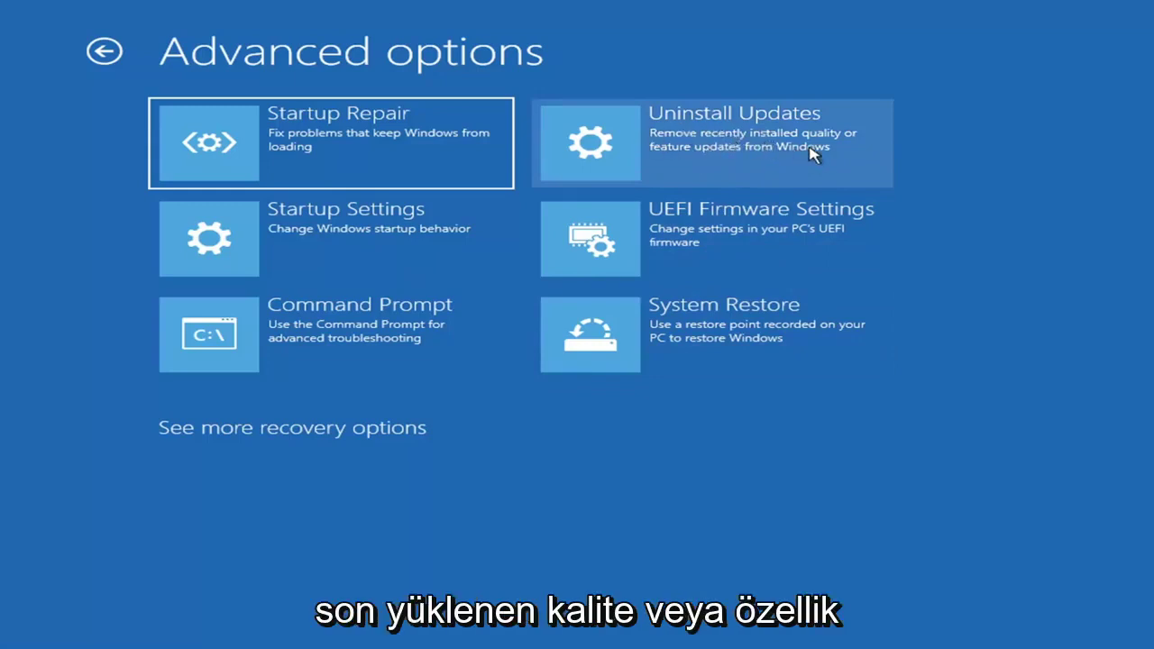
{"action": "left_click", "coordinate": [672, 146]}
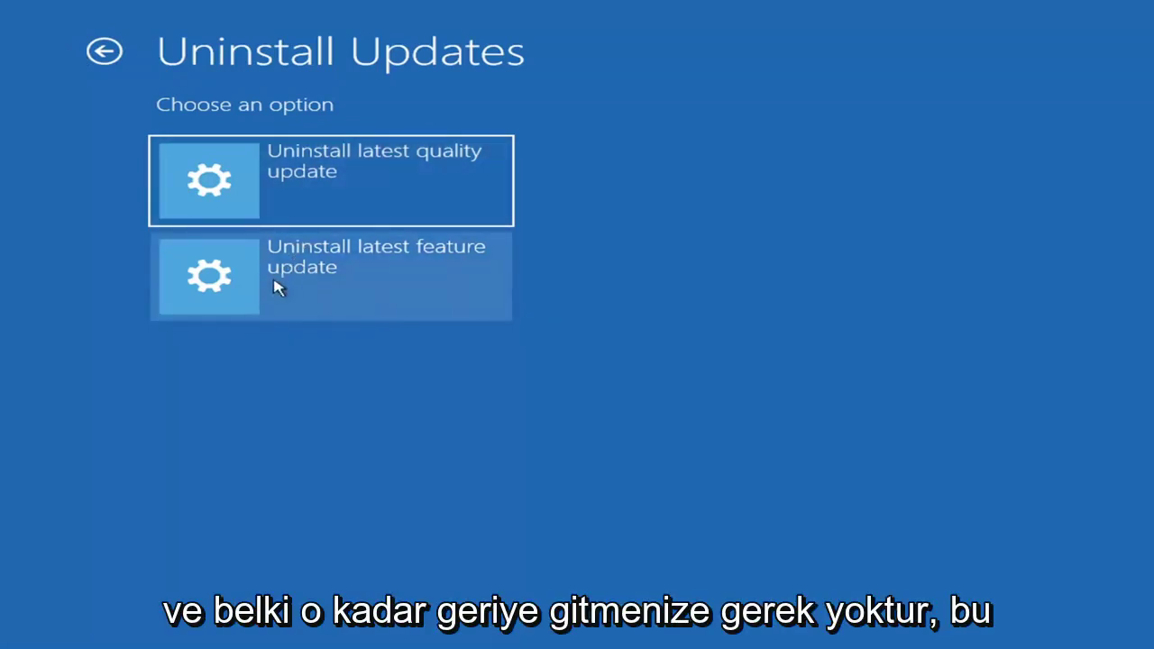
{"action": "left_click", "coordinate": [104, 49]}
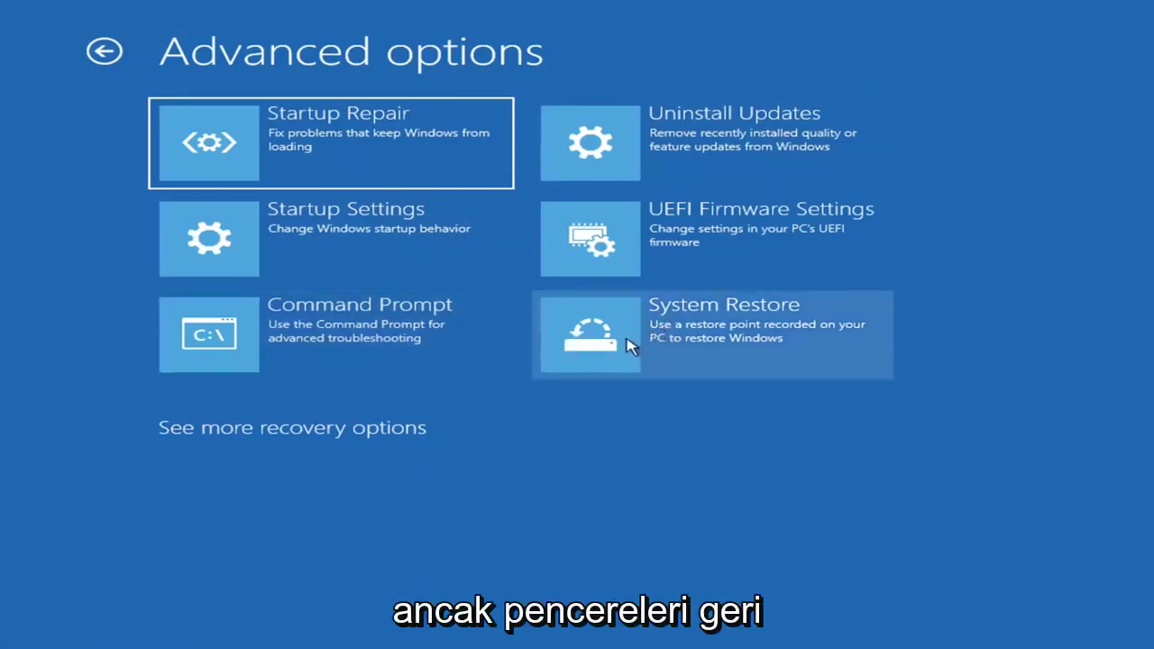
- Start a System Restore to the 7/9/2021 12:37:05 PM "Before Updates" restore point and confirm that it should proceed
{"action": "left_click", "coordinate": [753, 357]}
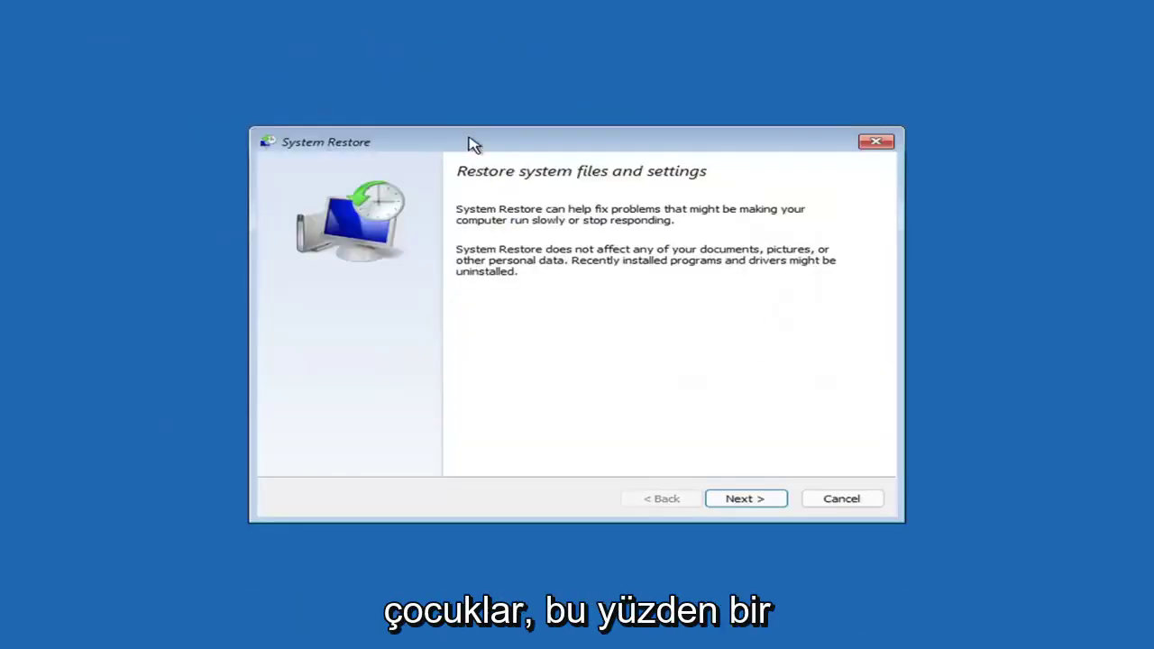
{"action": "left_click", "coordinate": [738, 498]}
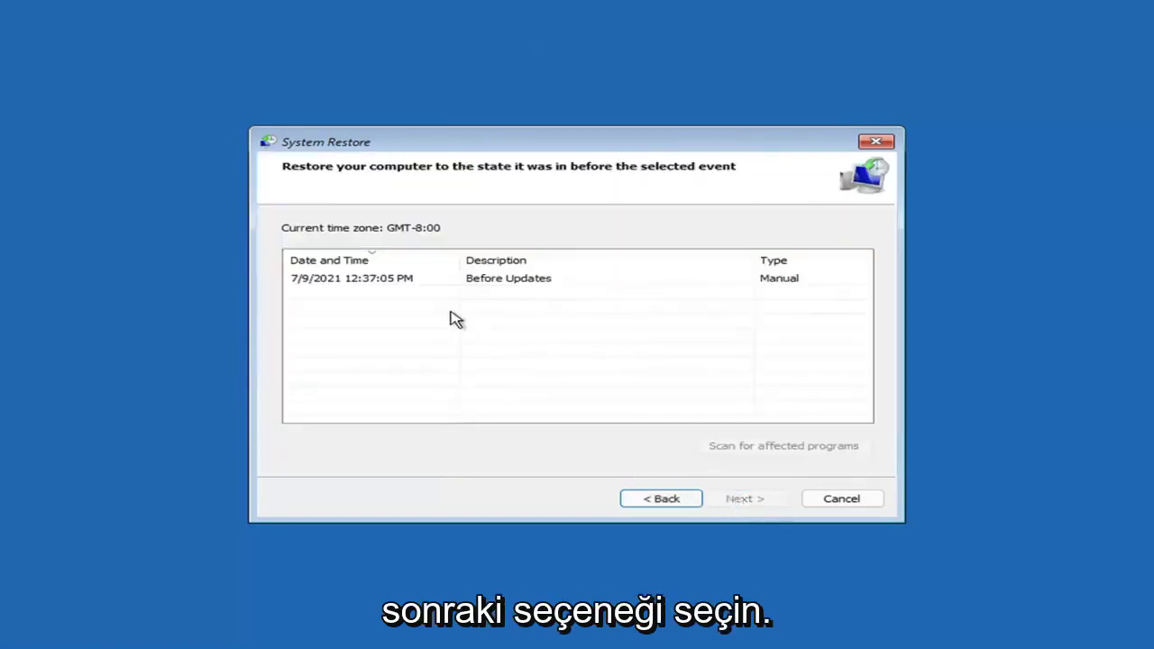
{"action": "left_click", "coordinate": [357, 285]}
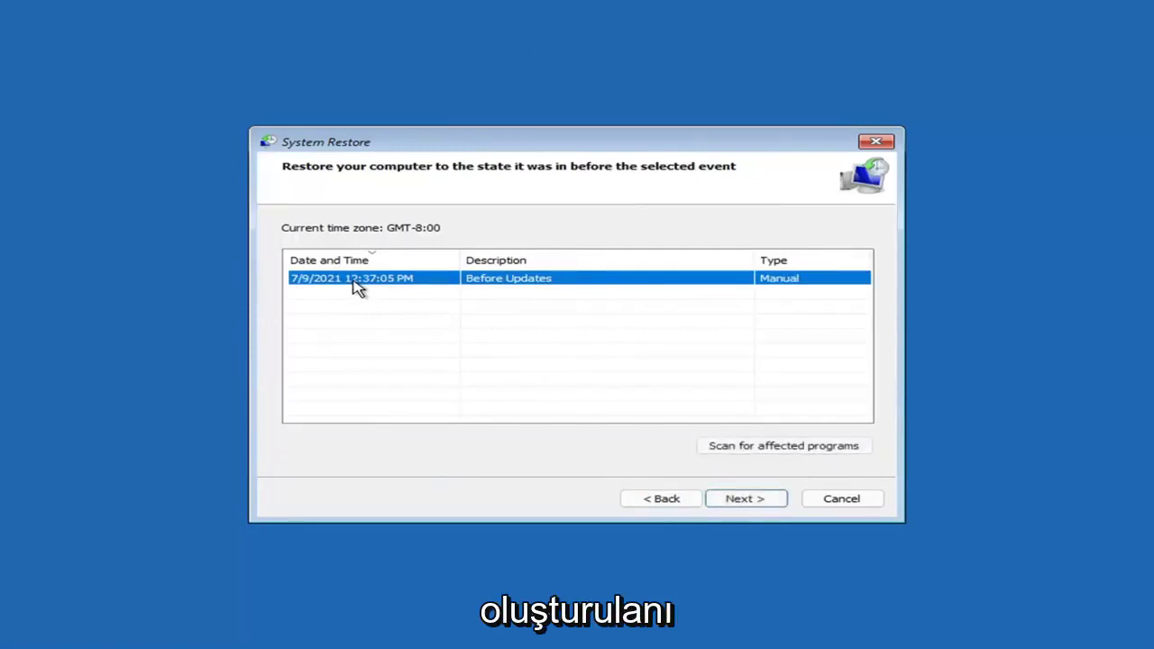
{"action": "left_click", "coordinate": [758, 502]}
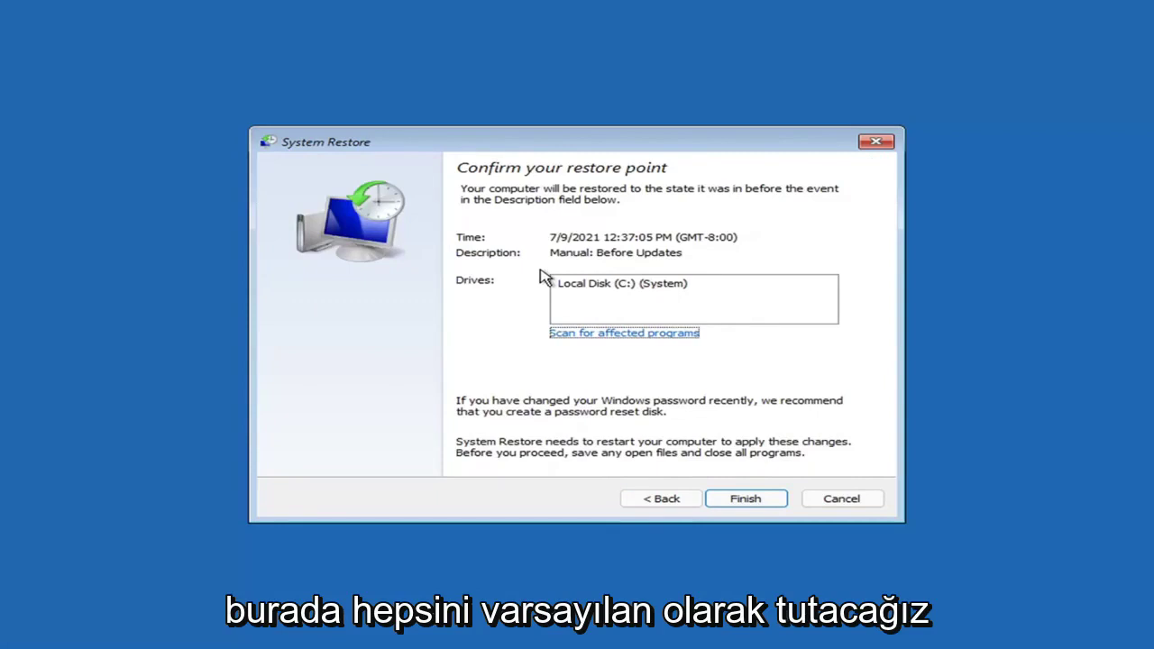
{"action": "left_click", "coordinate": [745, 503]}
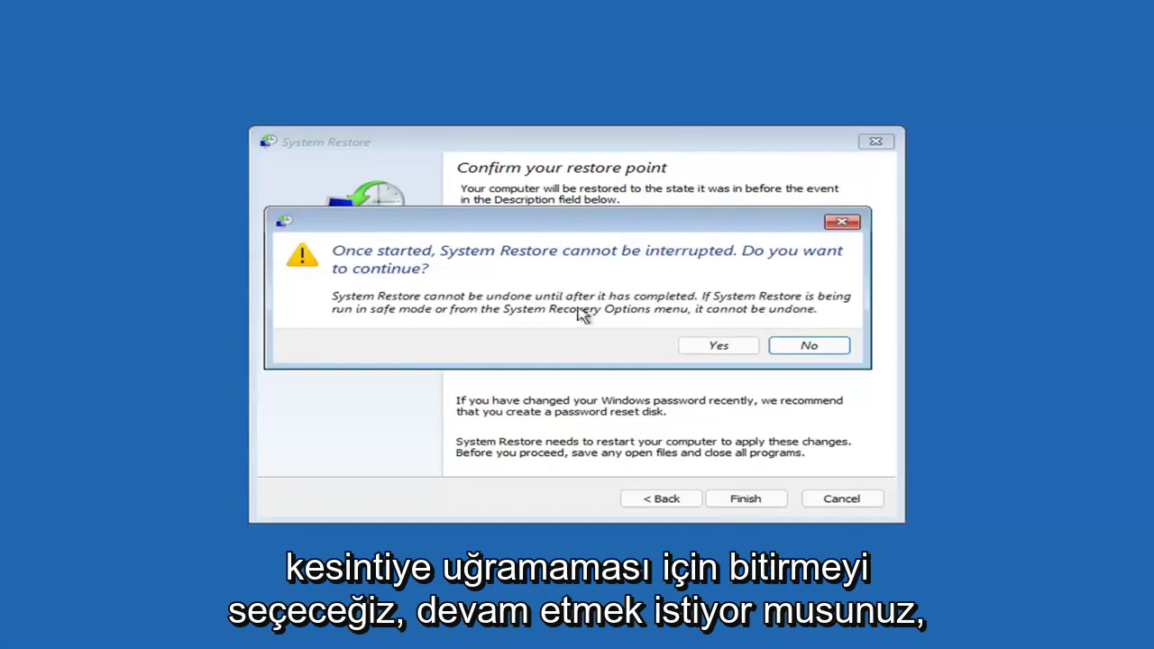
{"action": "left_click", "coordinate": [722, 351]}
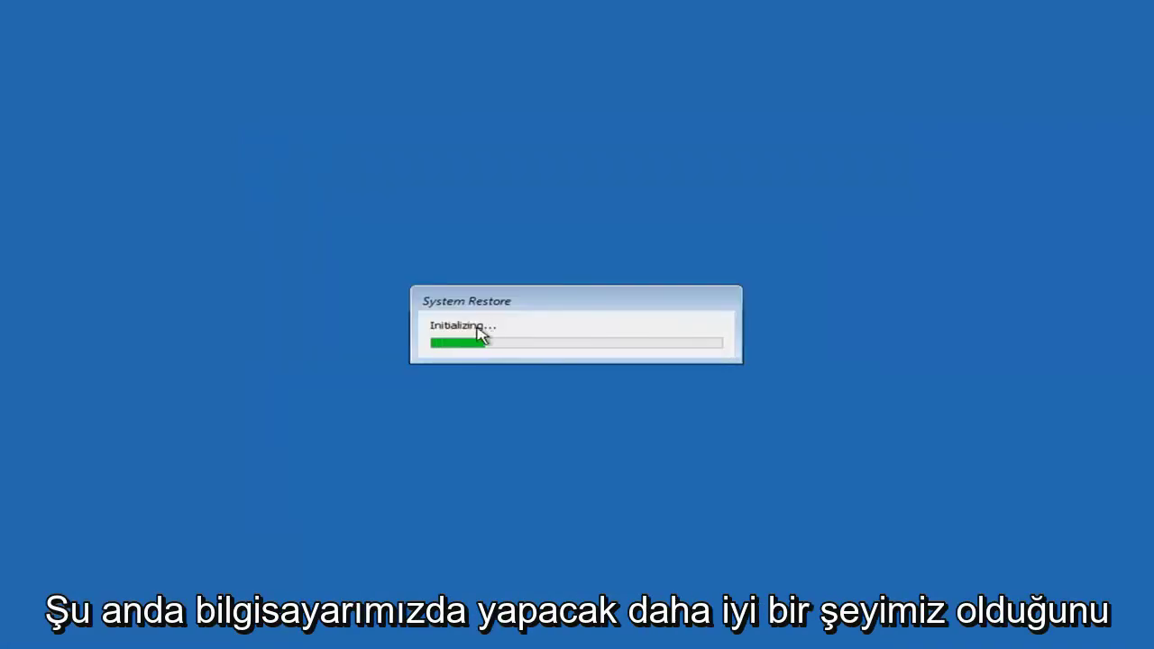
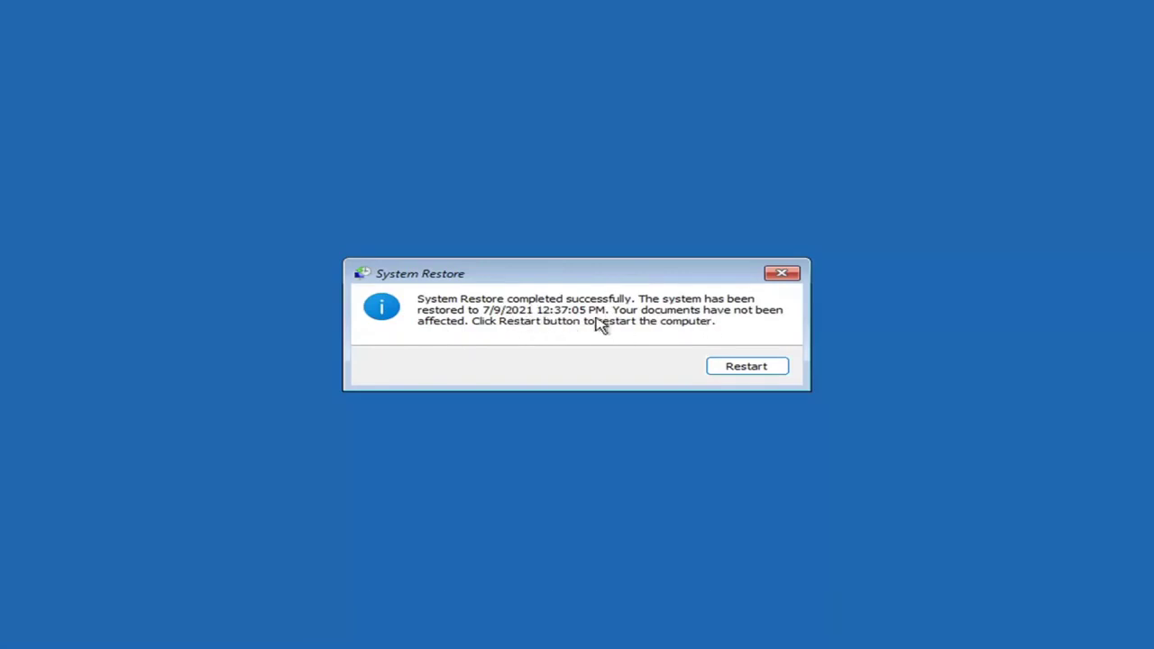
- Restart the computer after the restore and dismiss the System Restore notice on the desktop
{"action": "left_click", "coordinate": [738, 366]}
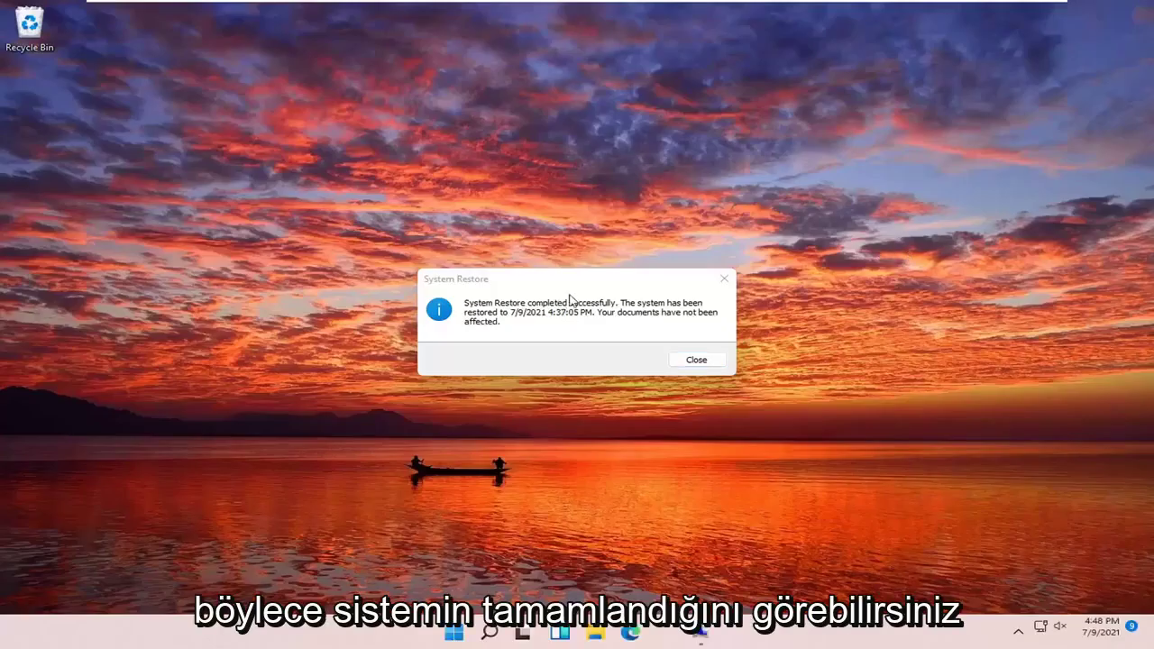
{"action": "left_click", "coordinate": [725, 279]}
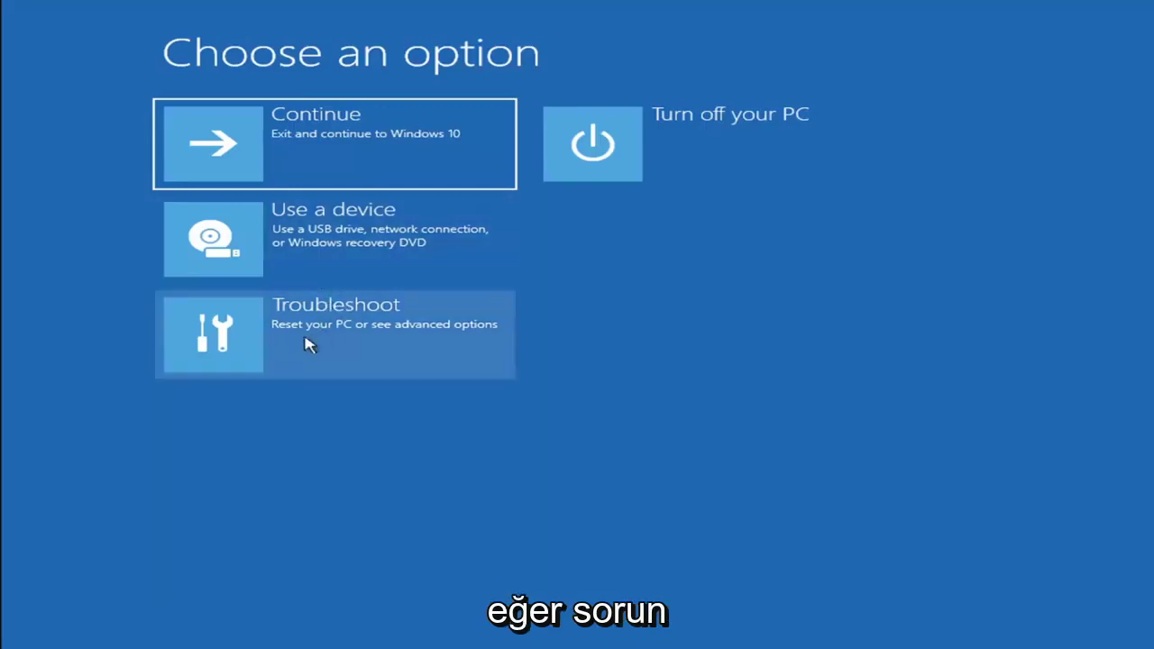
- Review the Reset this PC choices under Troubleshoot and return to the initial recovery options
{"action": "left_click", "coordinate": [339, 343]}
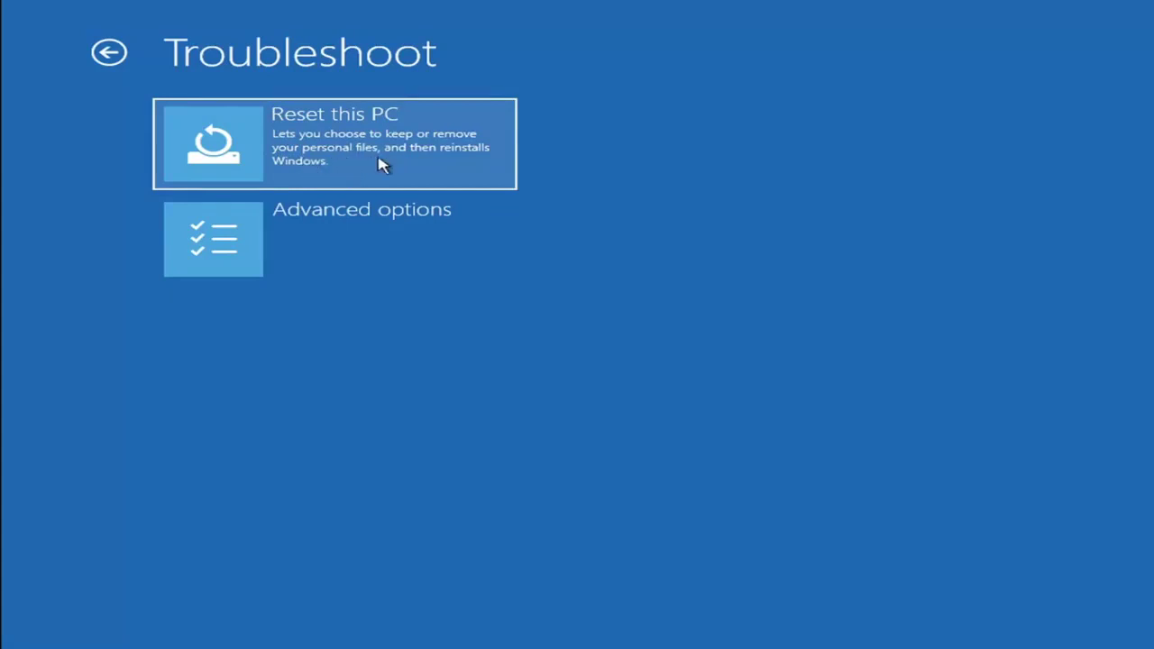
{"action": "left_click", "coordinate": [382, 161]}
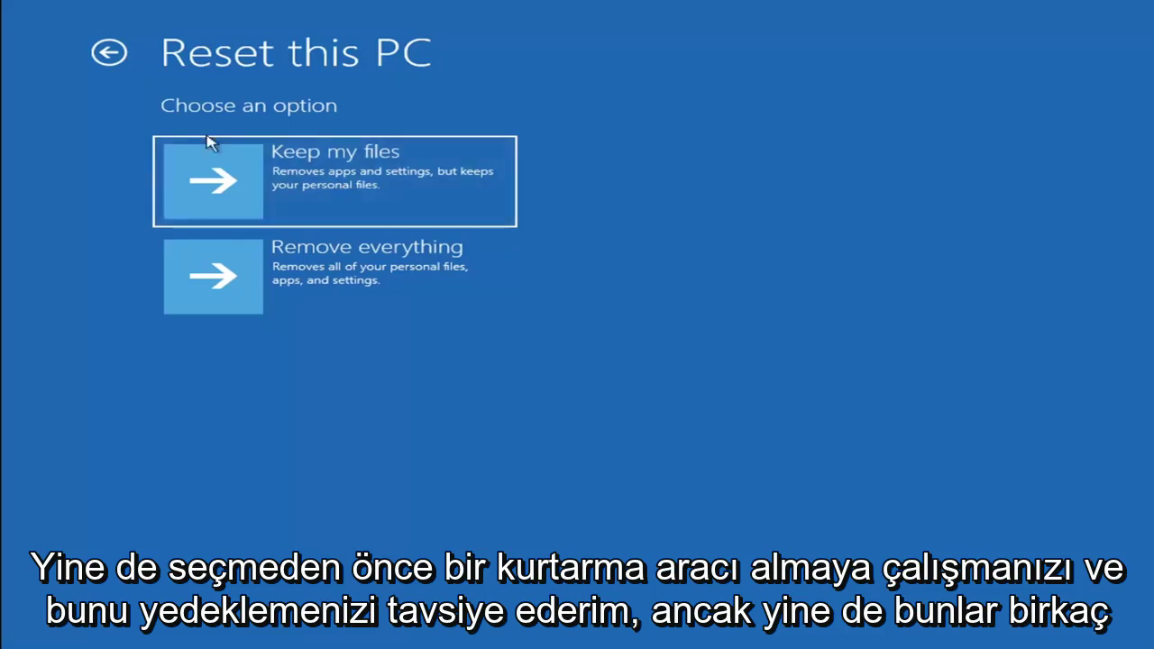
{"action": "left_click", "coordinate": [109, 53]}
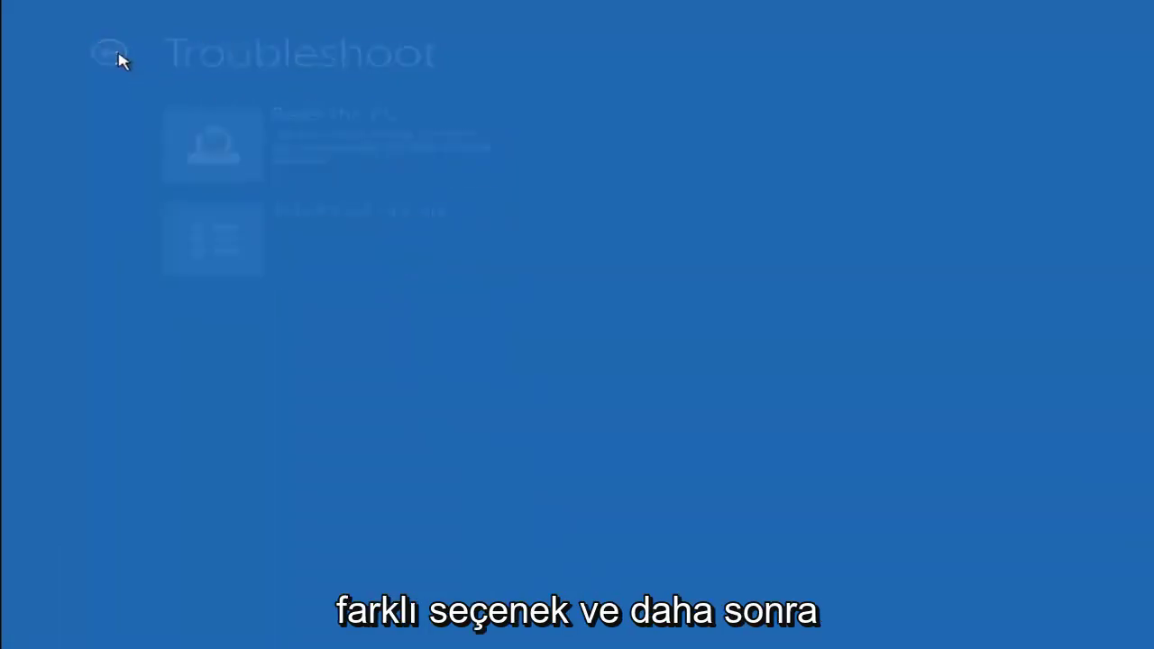
{"action": "left_click", "coordinate": [114, 53]}
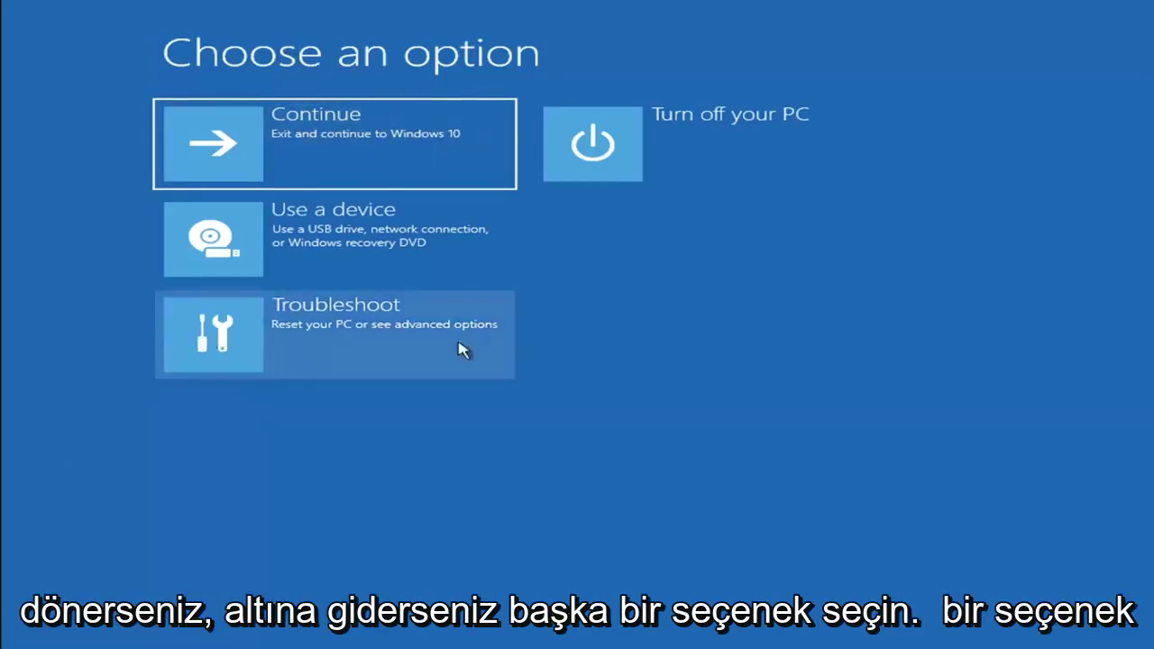
- Open Command Prompt from the advanced troubleshooting options
{"action": "left_click", "coordinate": [351, 342]}
{"action": "left_click", "coordinate": [345, 250]}
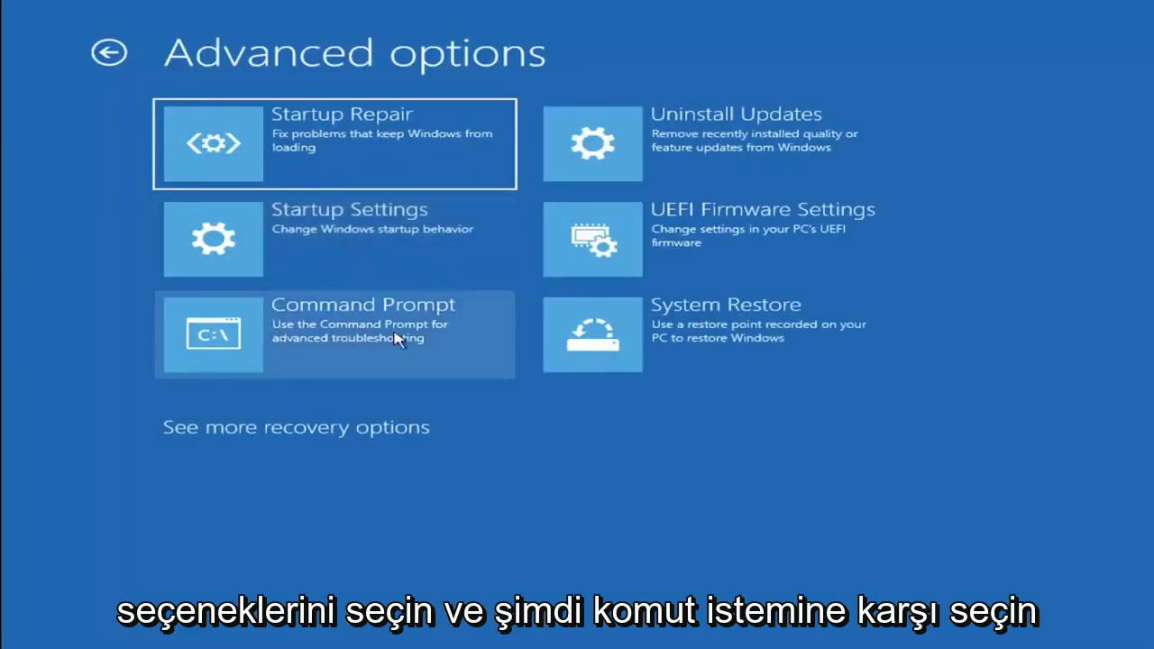
{"action": "left_click", "coordinate": [353, 338]}
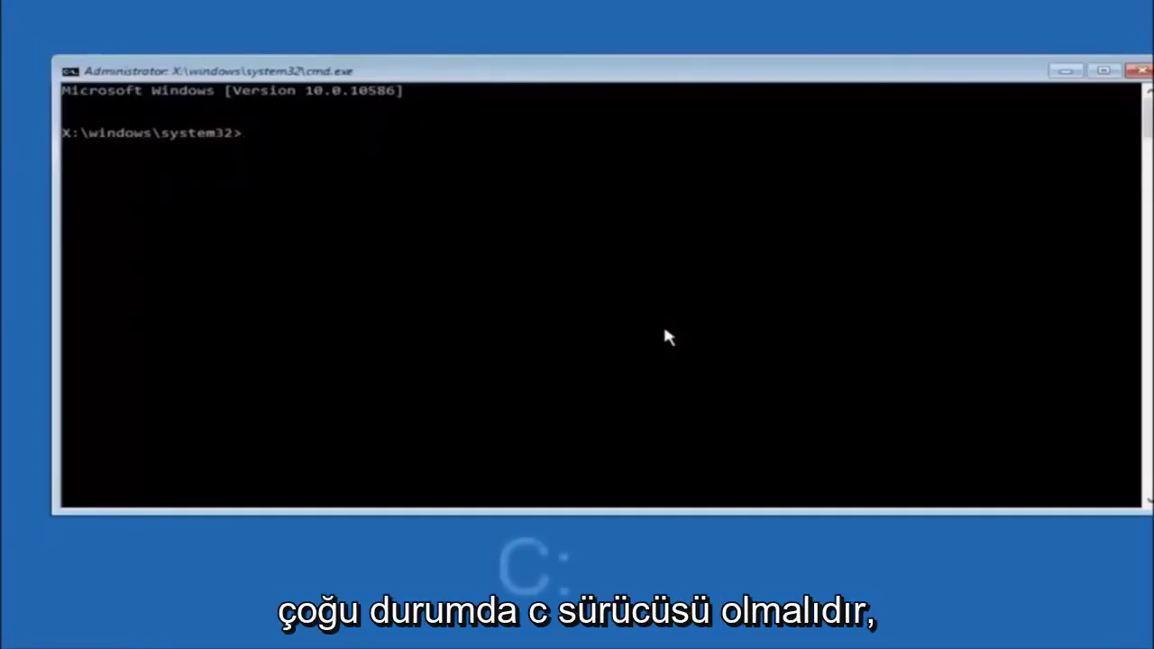
- Switch to the C: drive and list its directory contents with dir
{"action": "type", "text": "c:"}
{"action": "key", "text": "Return"}
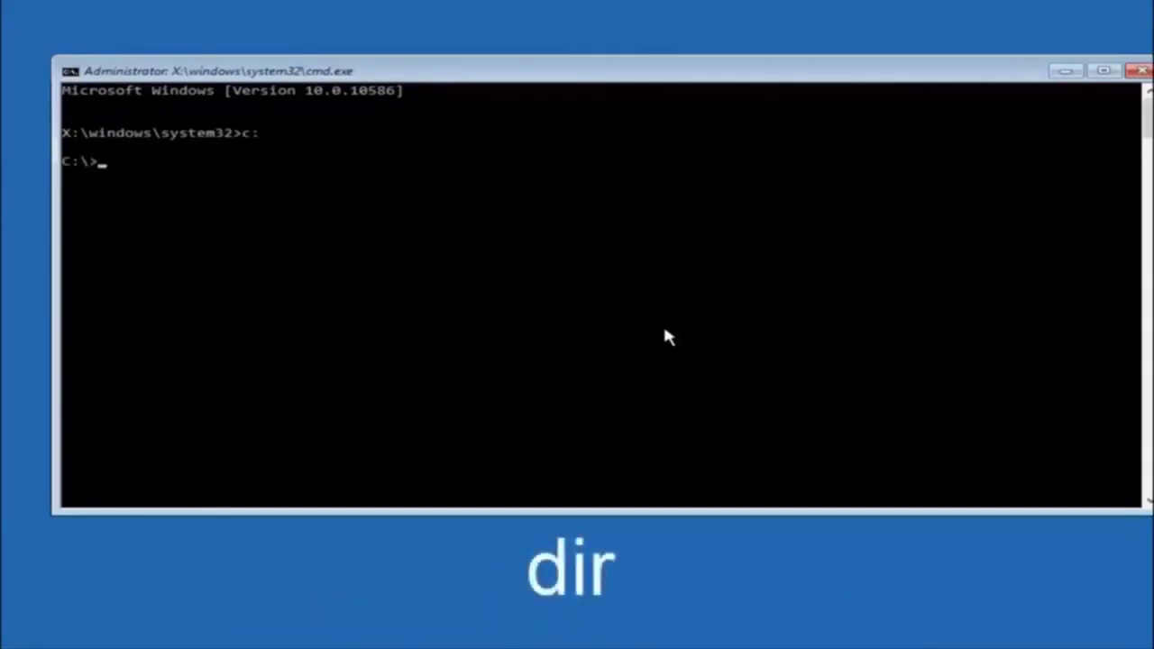
{"action": "type", "text": "dir"}
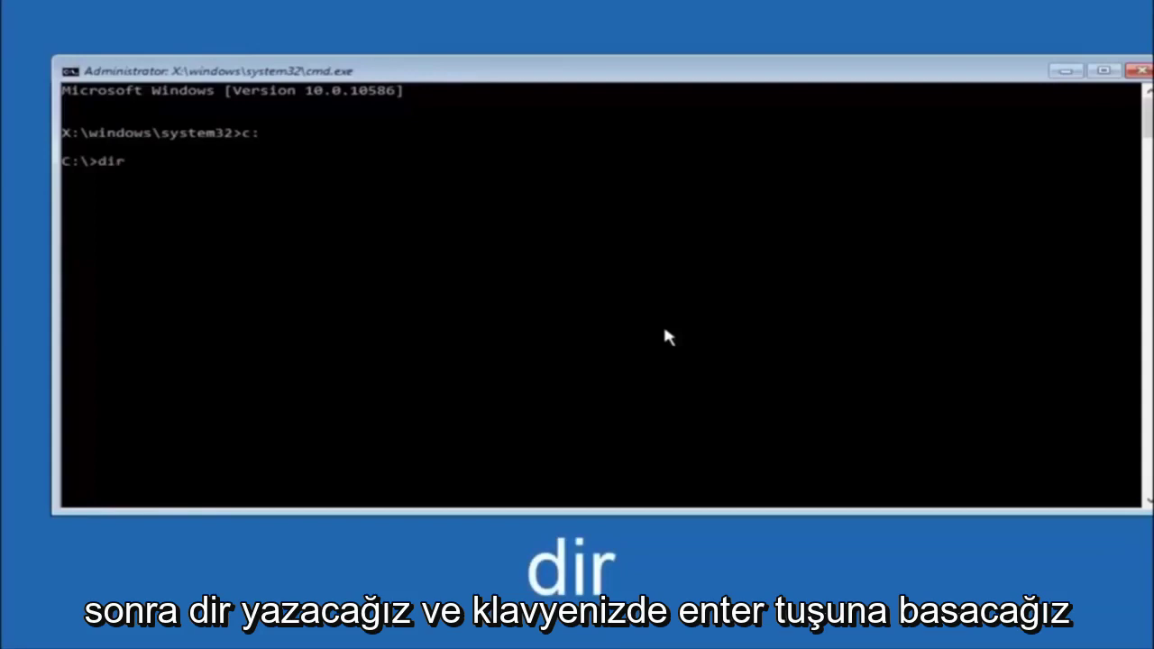
{"action": "key", "text": "Return"}
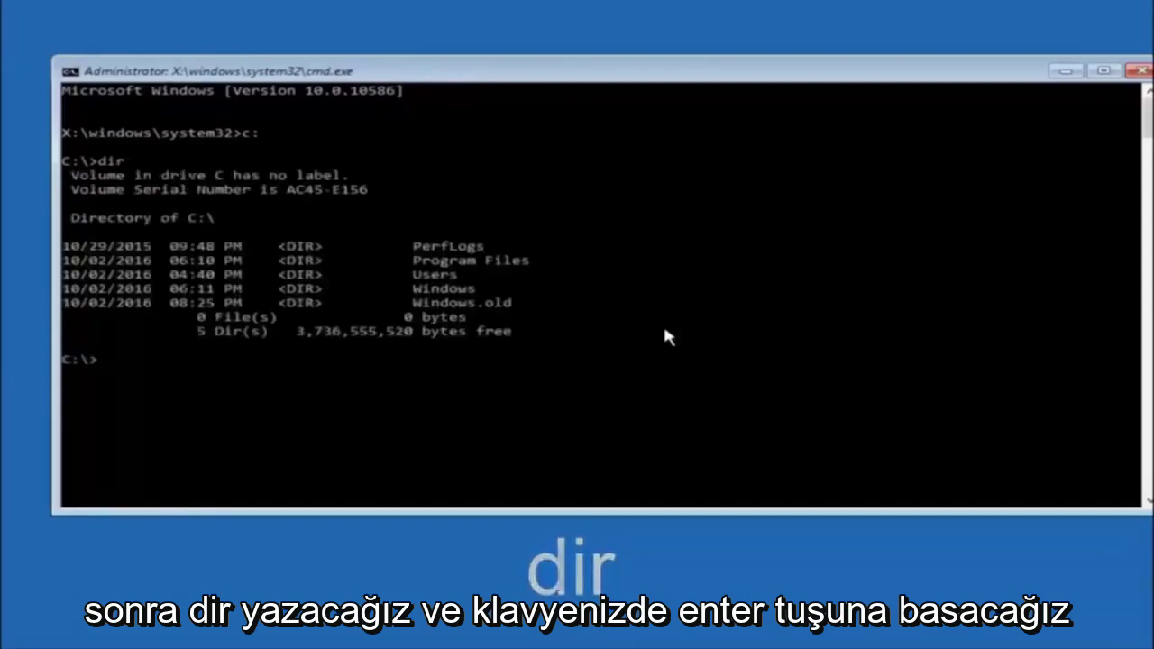
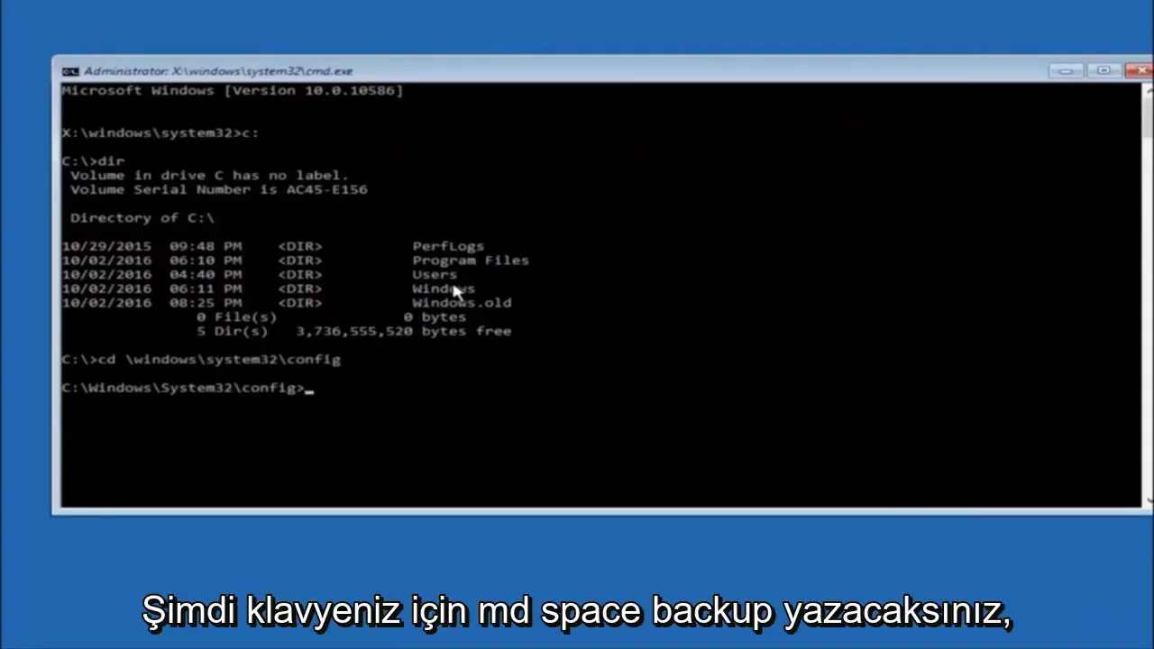
- Create a folder named backup inside C:\Windows\System32\config with the md command
{"action": "type", "text": "md"}
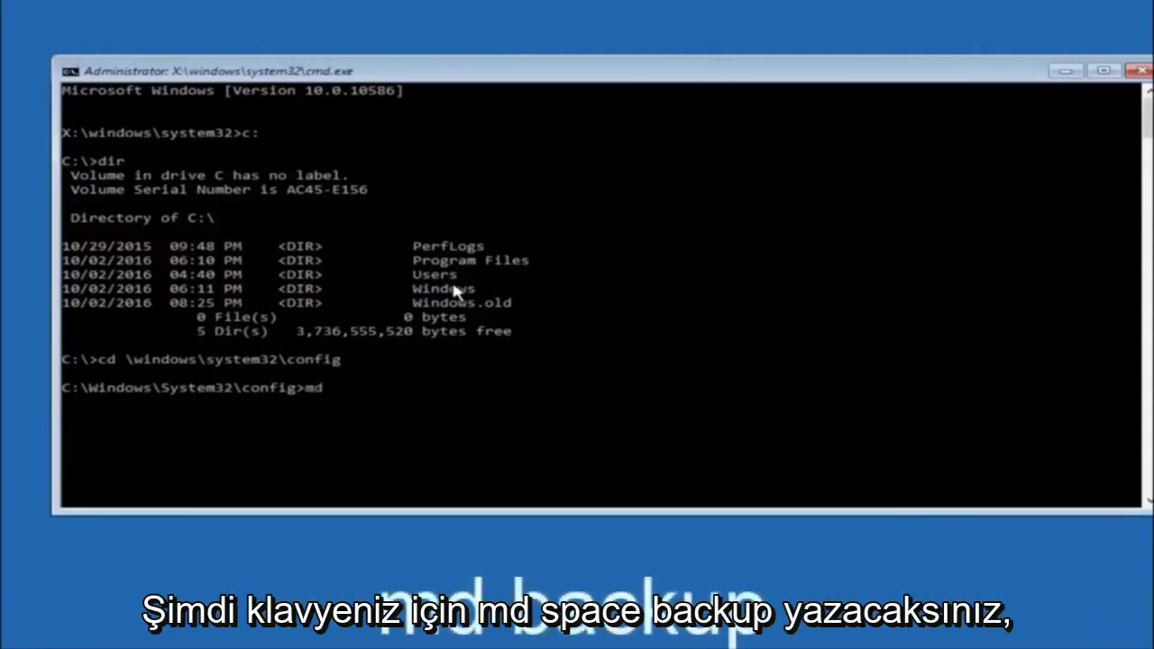
{"action": "type", "text": " backup"}
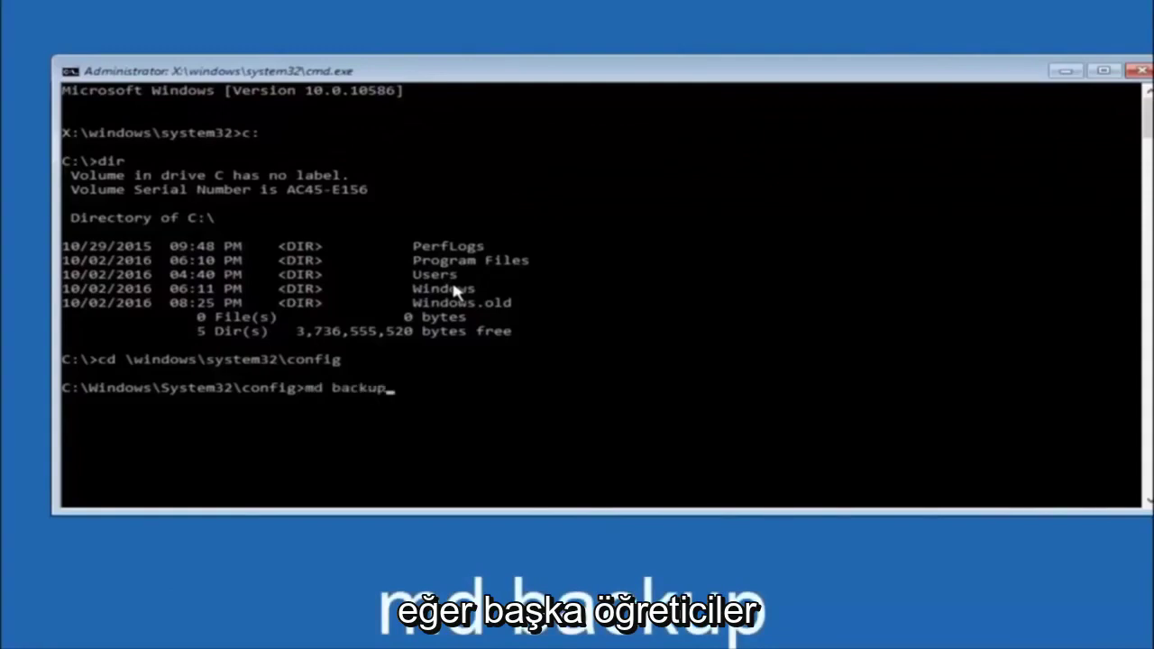
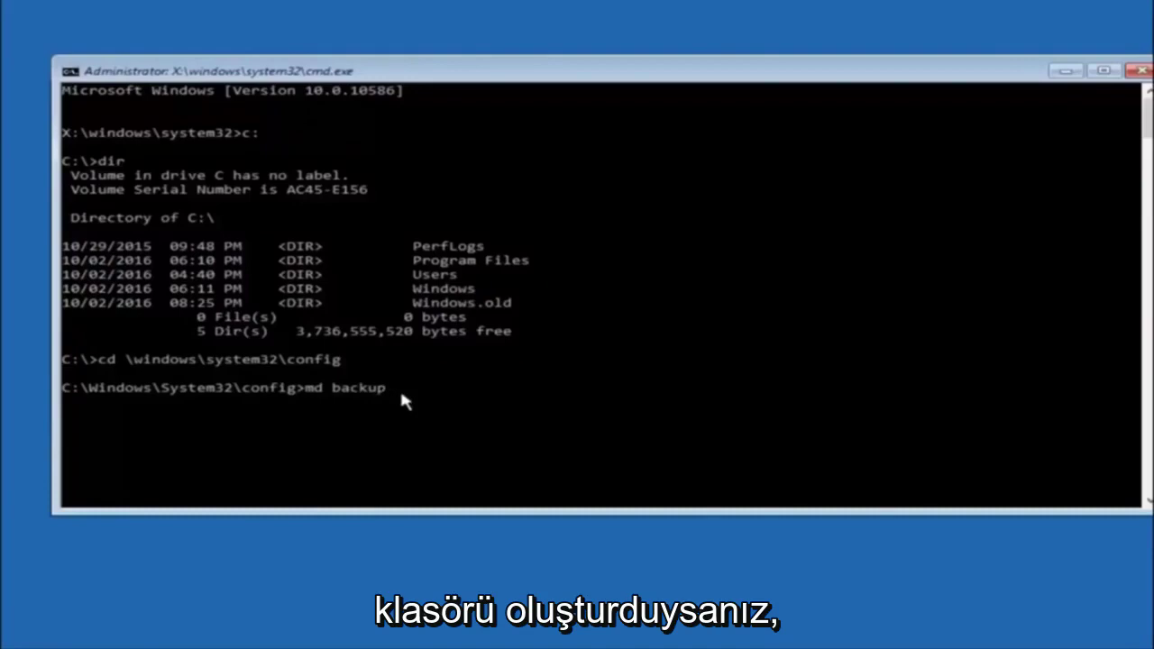
{"action": "type", "text": "1"}
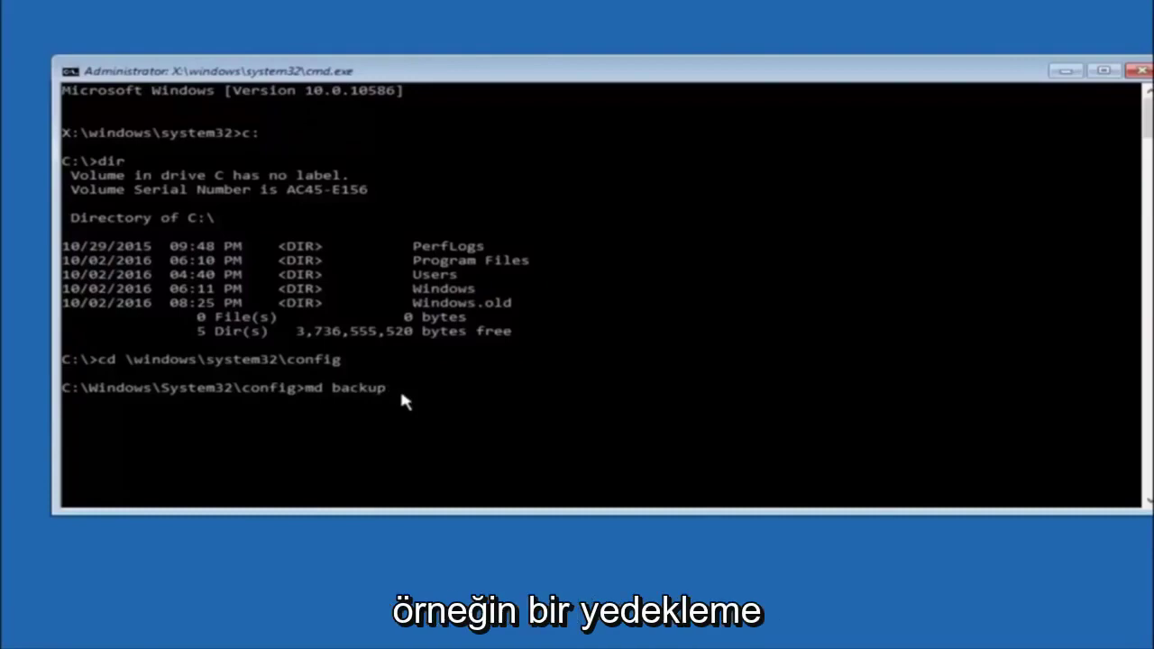
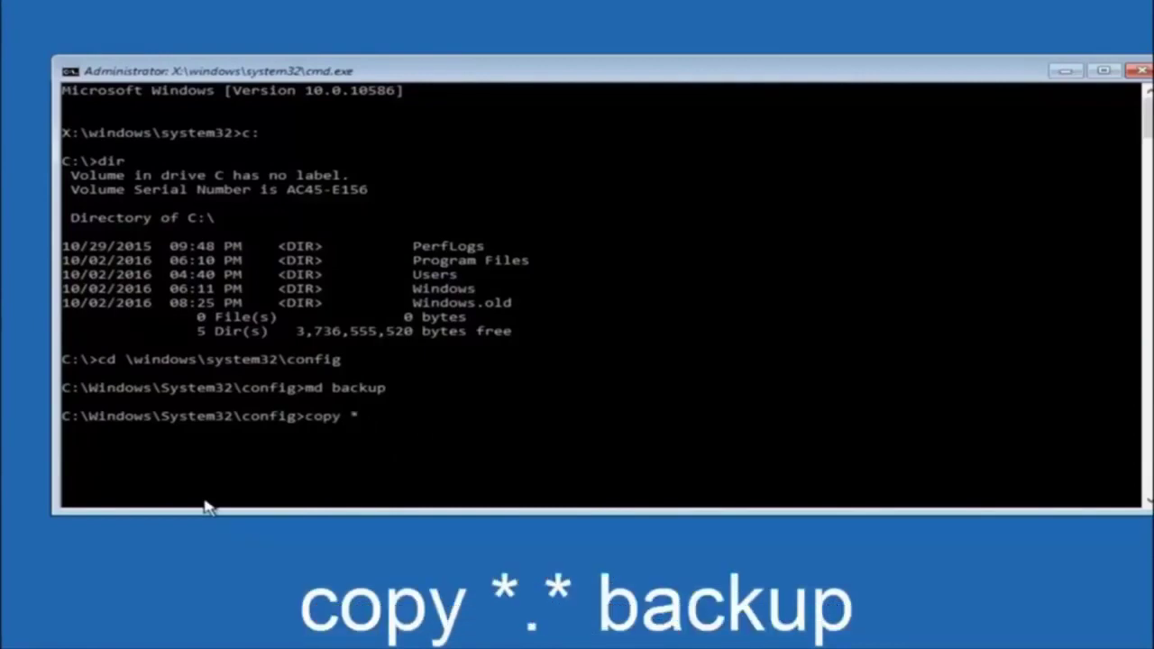
- Copy all files in C:\Windows\System32\config into the backup folder with copy *.* backup
{"action": "type", "text": ".*"}
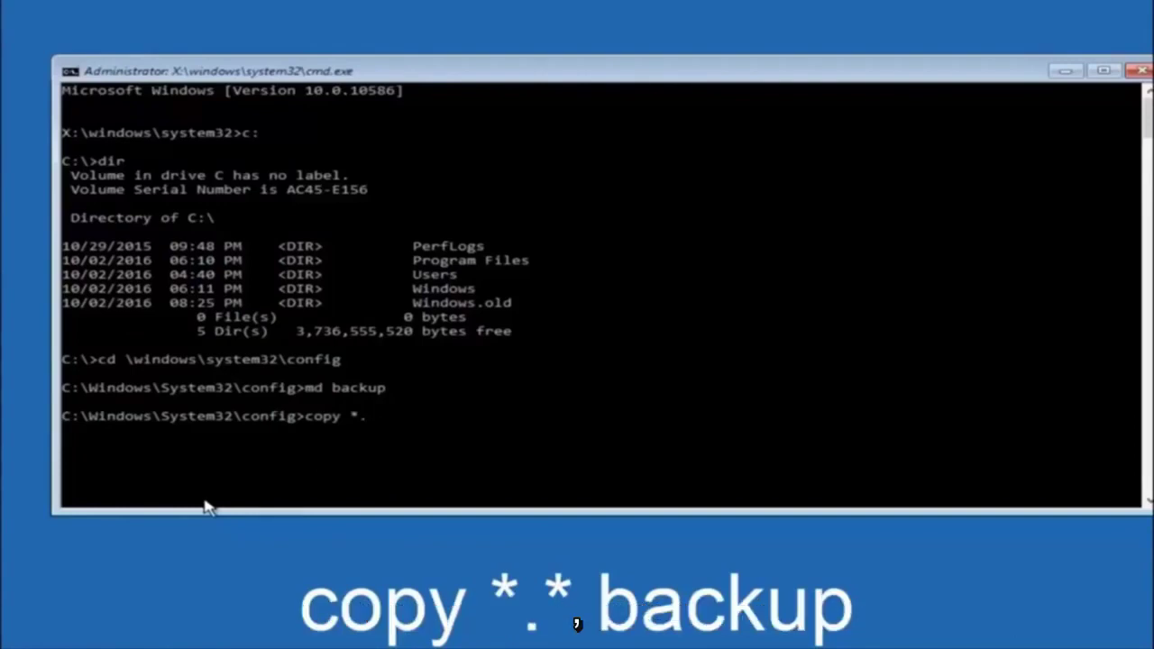
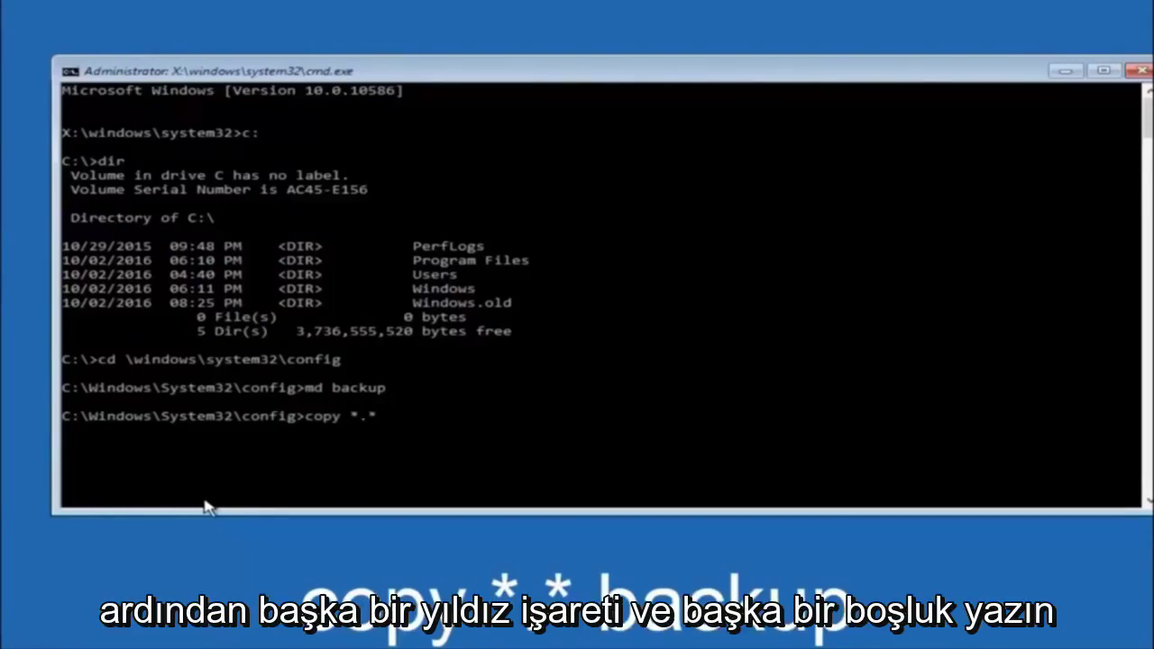
{"action": "type", "text": "backup"}
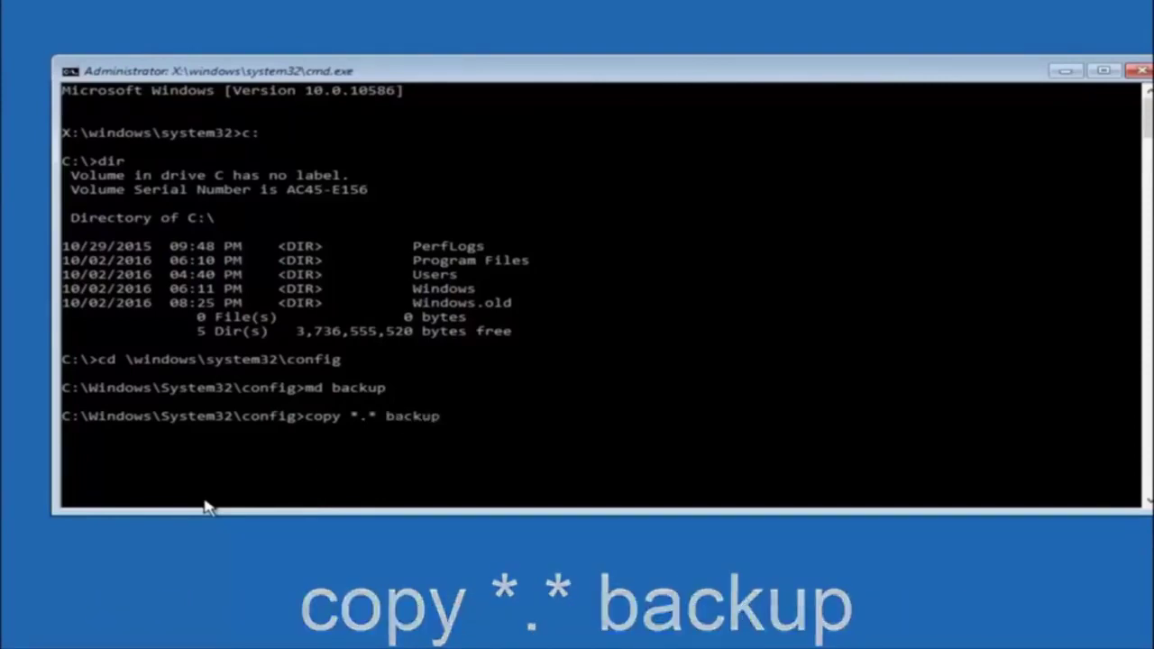
{"action": "key", "text": "Return"}
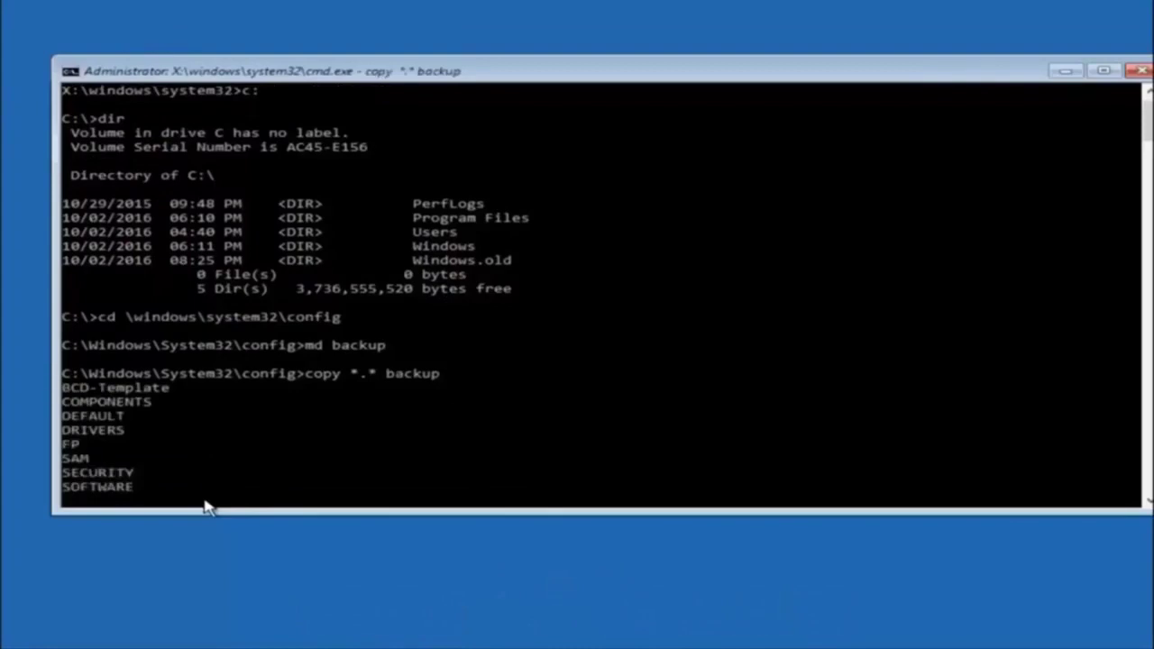
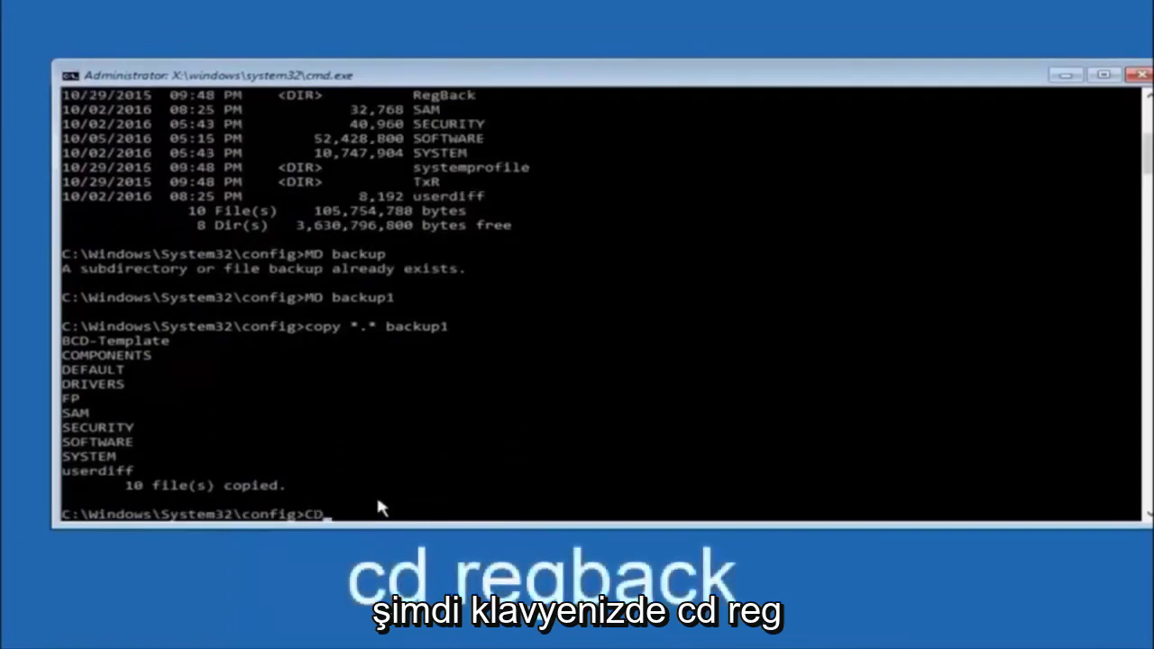
- Change to the RegBack folder with cd regback and list its contents with dir
{"action": "type", "text": "regback"}
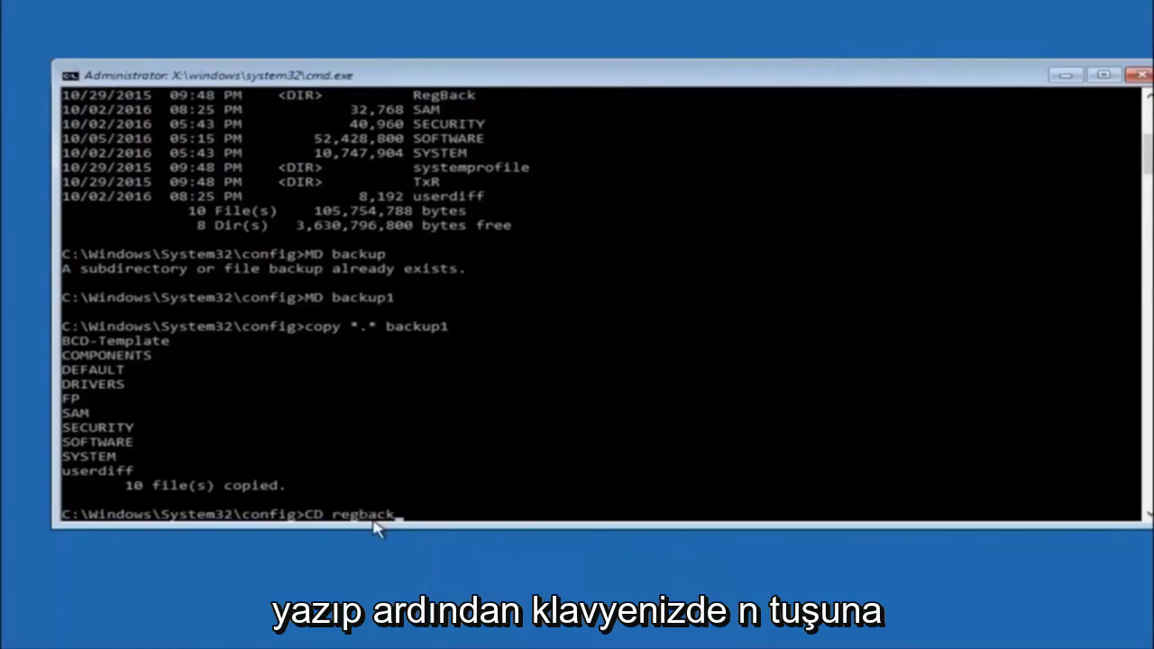
{"action": "key", "text": "Return"}
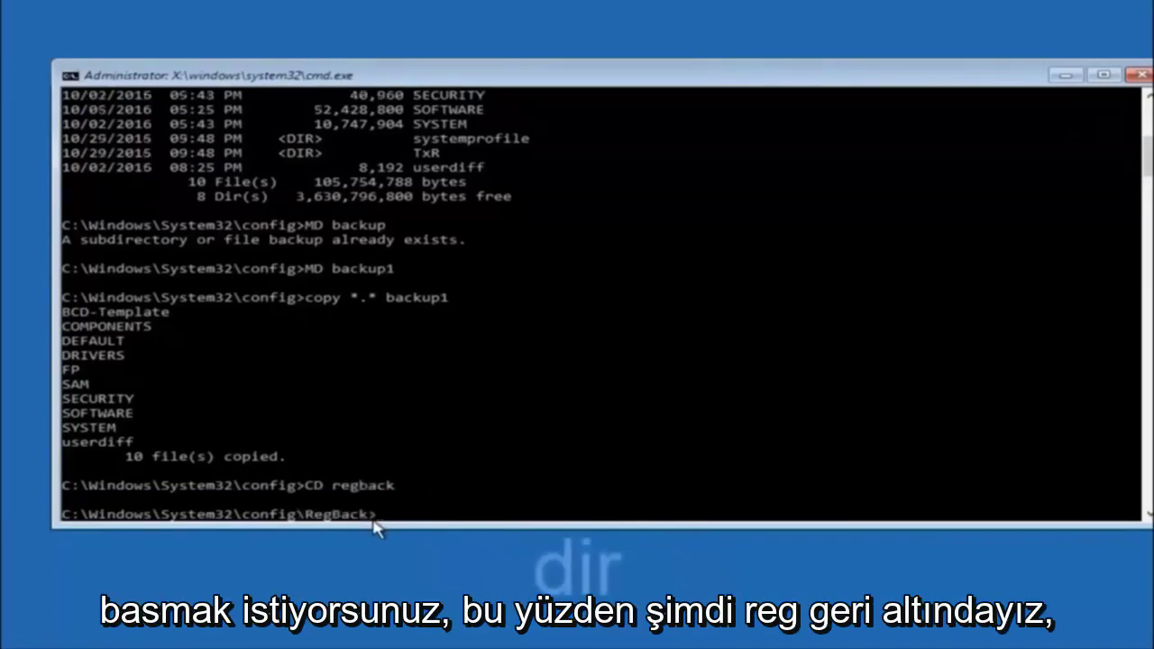
{"action": "type", "text": "dir"}
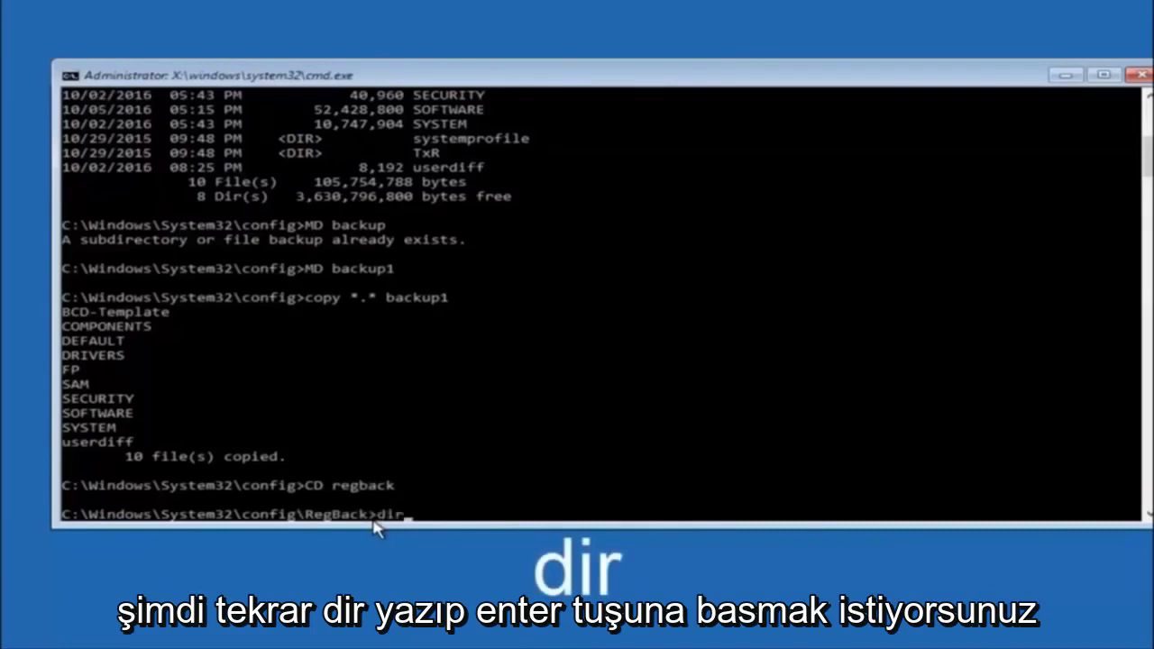
{"action": "key", "text": "Return"}
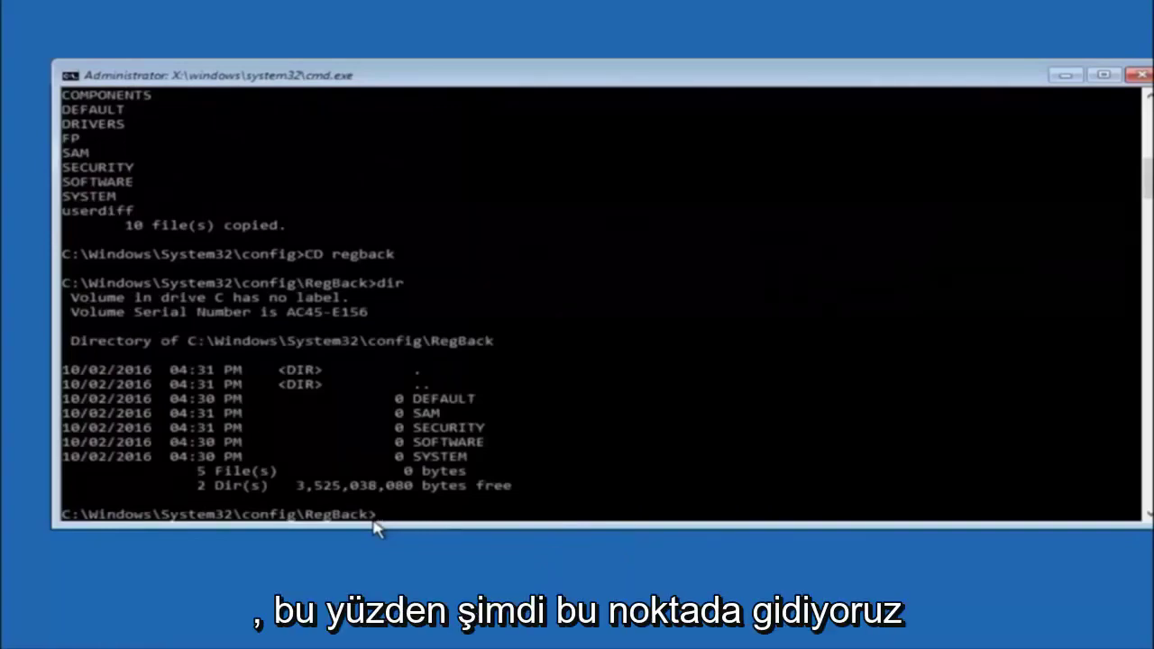
- Copy all RegBack files to the parent config folder with copy *.* .., answering A to overwrite all, and close Command Prompt
{"action": "type", "text": "copy"}
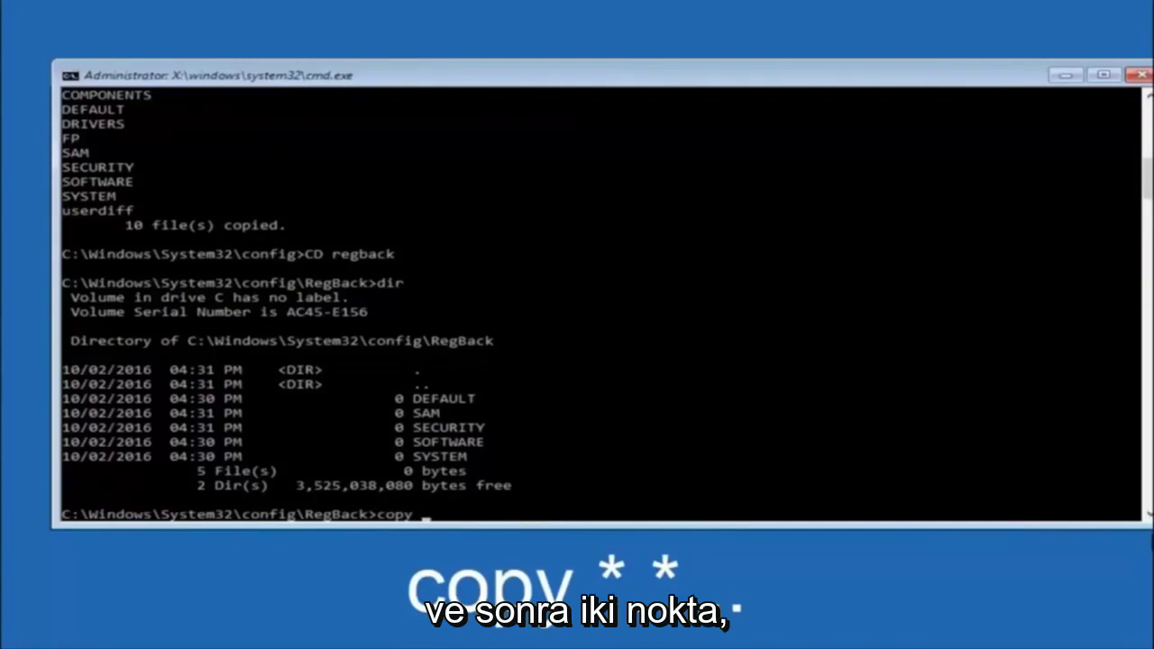
{"action": "left_click", "coordinate": [424, 516]}
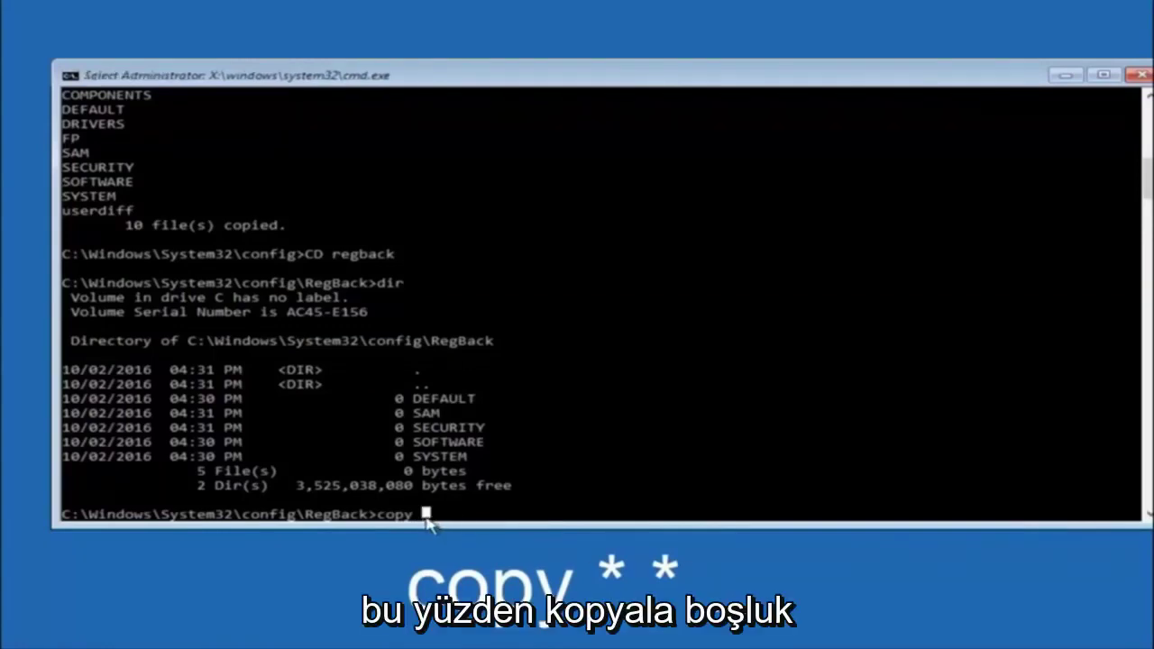
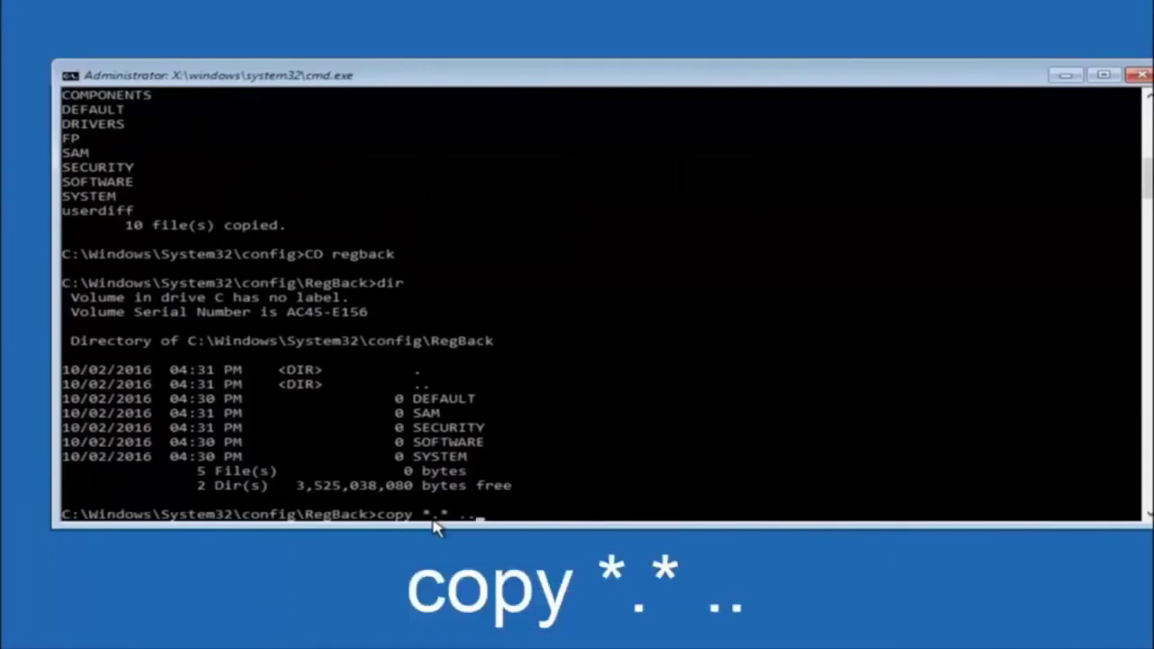
{"action": "key", "text": "Return"}
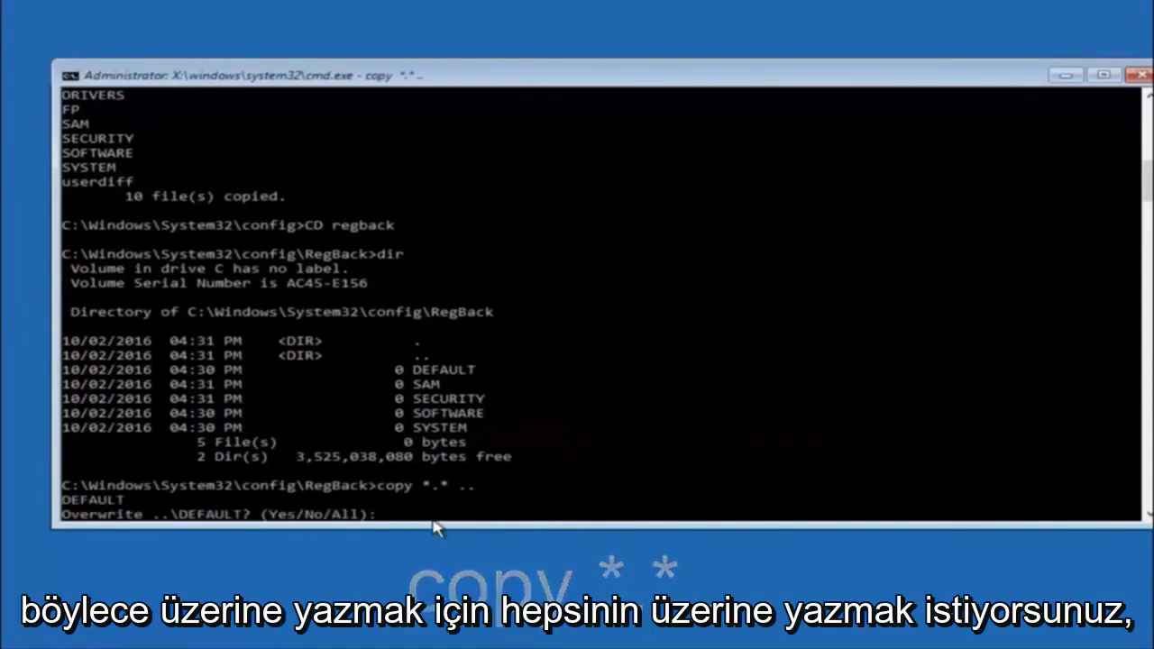
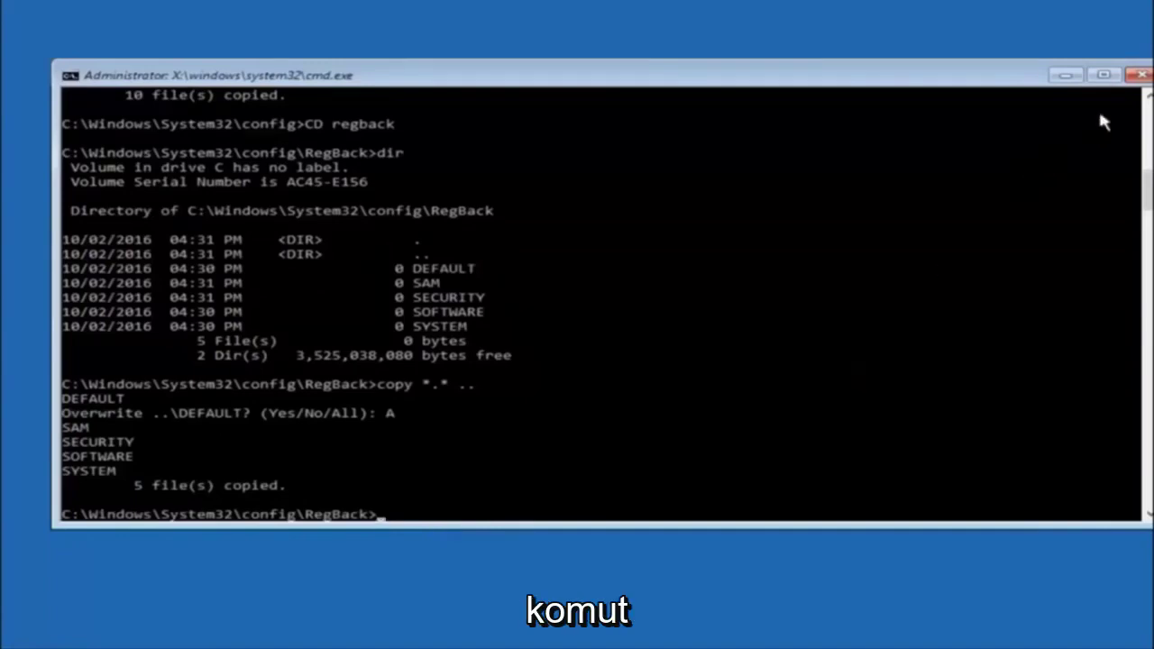
{"action": "left_click", "coordinate": [1140, 75]}
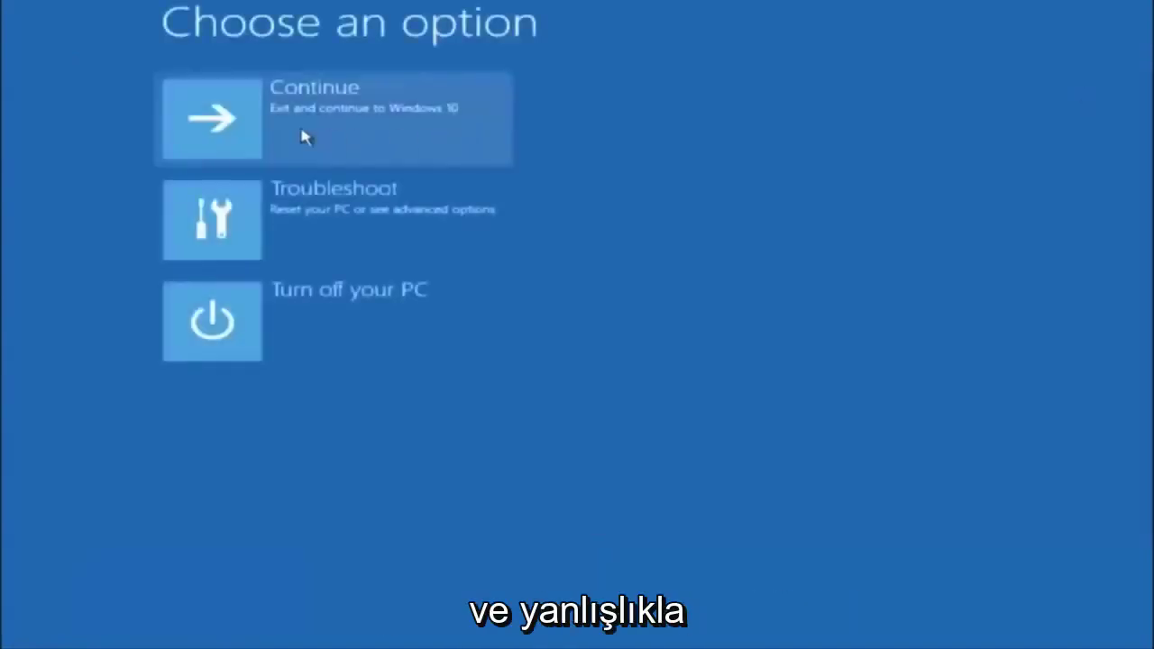